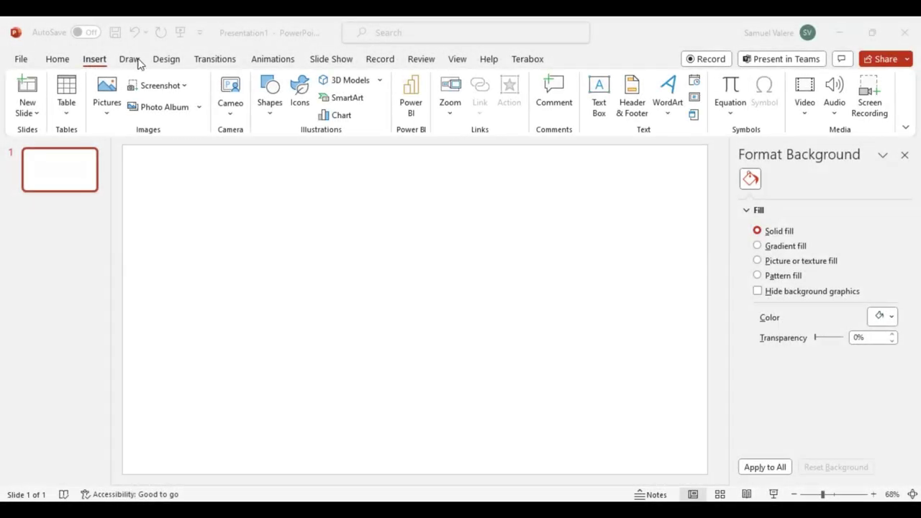
pyautogui.click(109, 108)
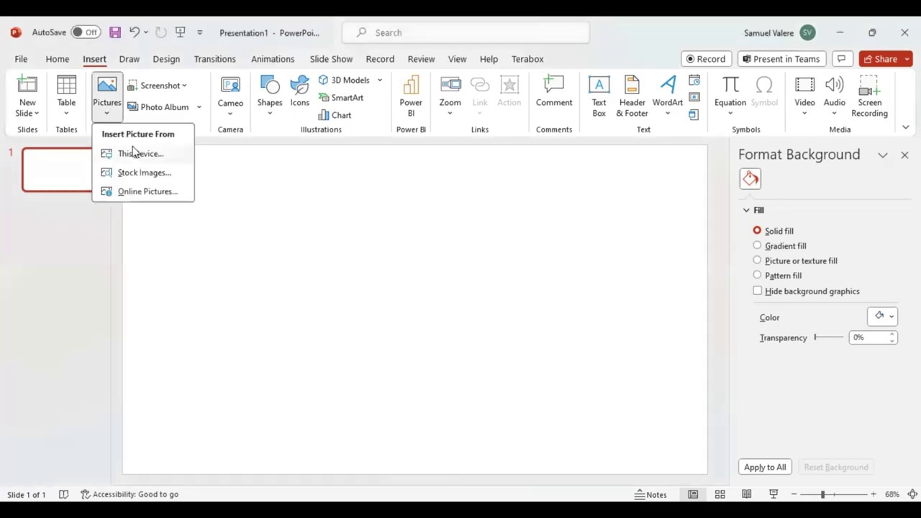
pyautogui.click(133, 153)
pyautogui.scroll(-1, 375, 167)
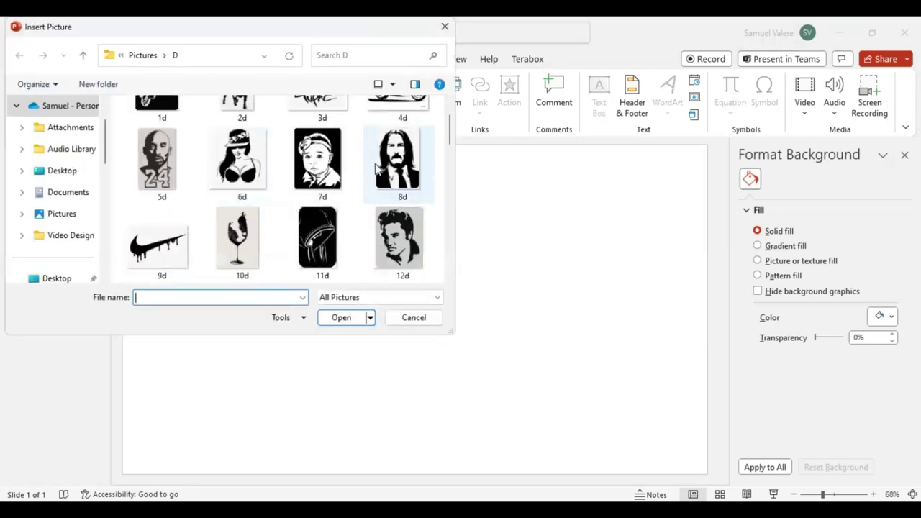
pyautogui.scroll(-1, 381, 158)
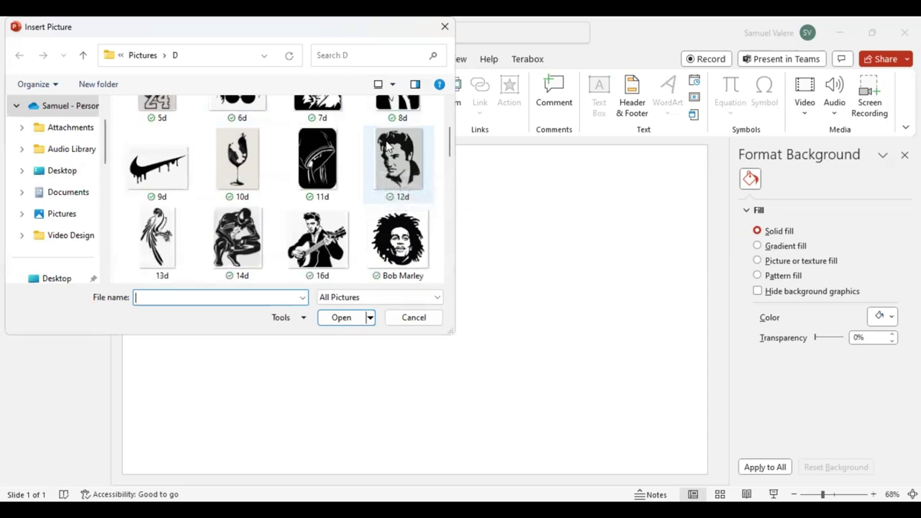
pyautogui.scroll(-1, 387, 146)
pyautogui.scroll(-1, 382, 140)
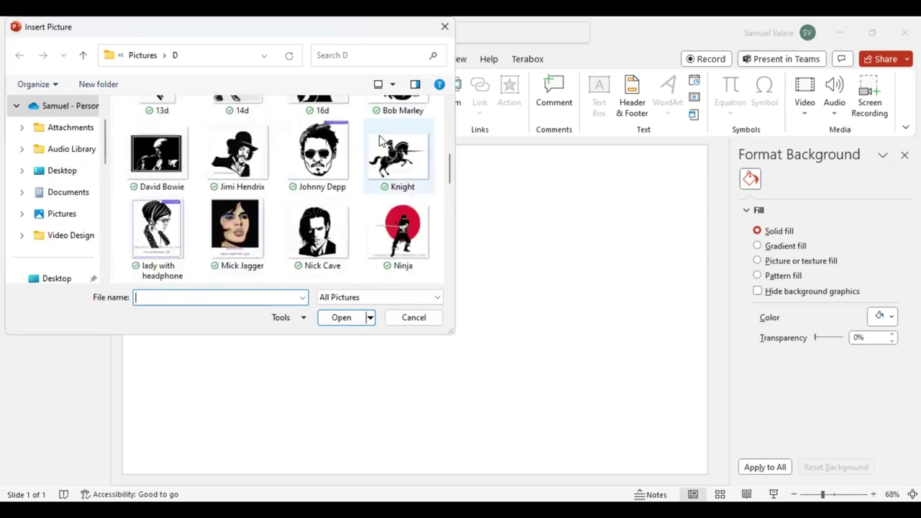
pyautogui.scroll(-1, 382, 127)
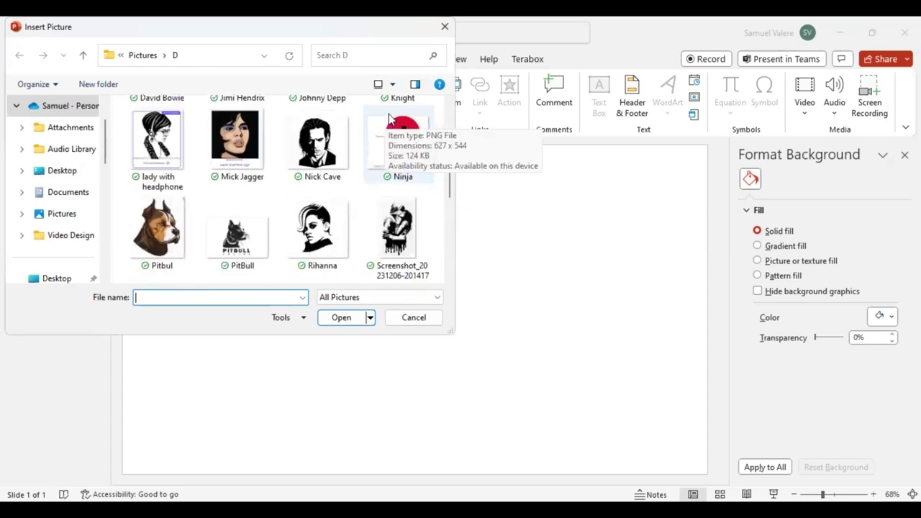
pyautogui.scroll(-1, 388, 116)
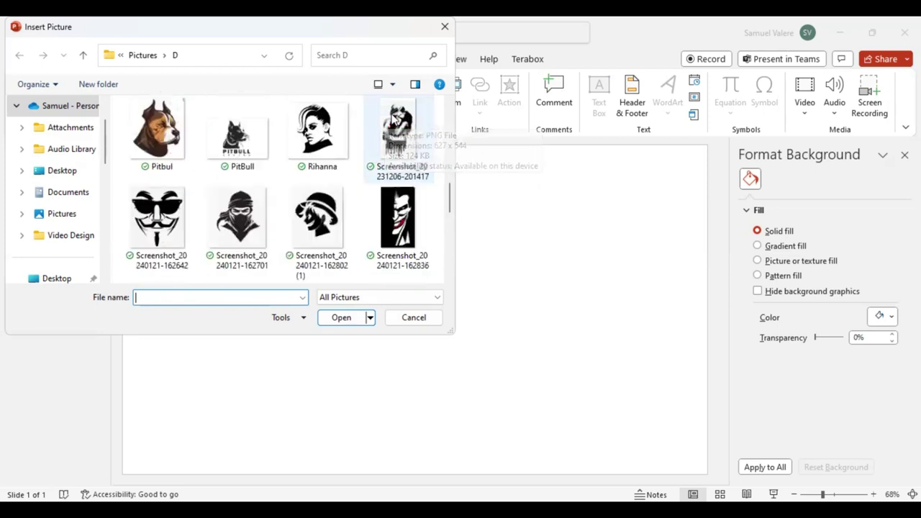
pyautogui.scroll(-1, 383, 121)
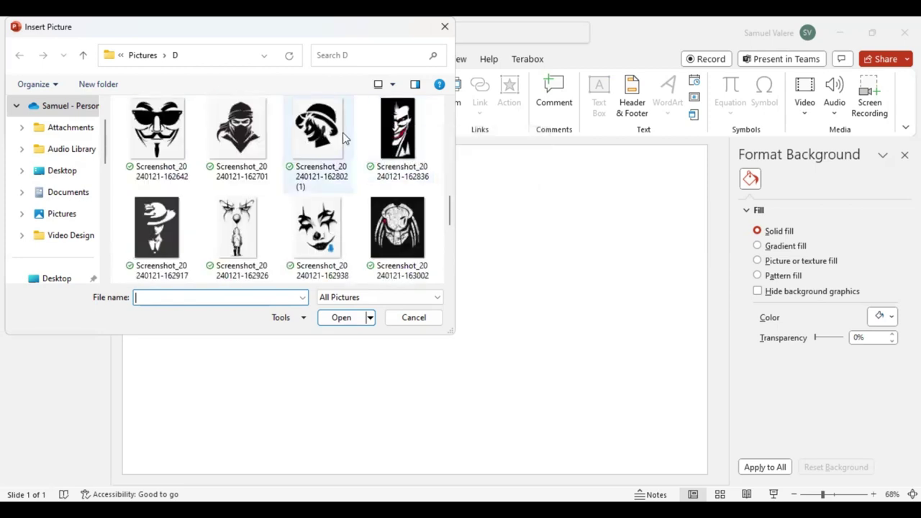
pyautogui.scroll(-1, 348, 131)
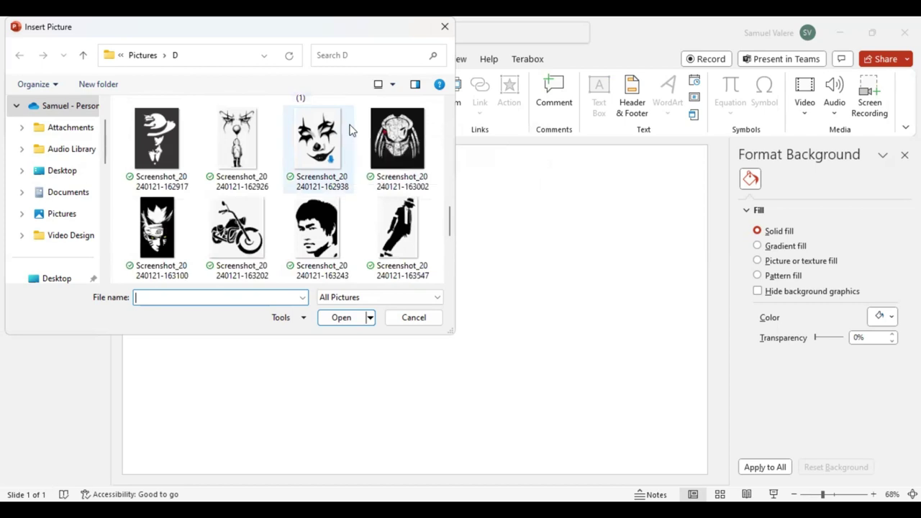
pyautogui.click(316, 141)
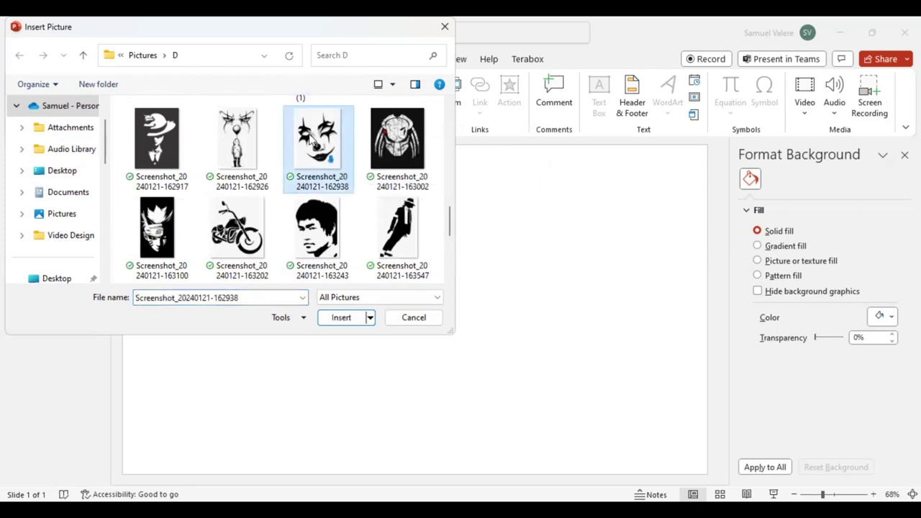
pyautogui.press('Return')
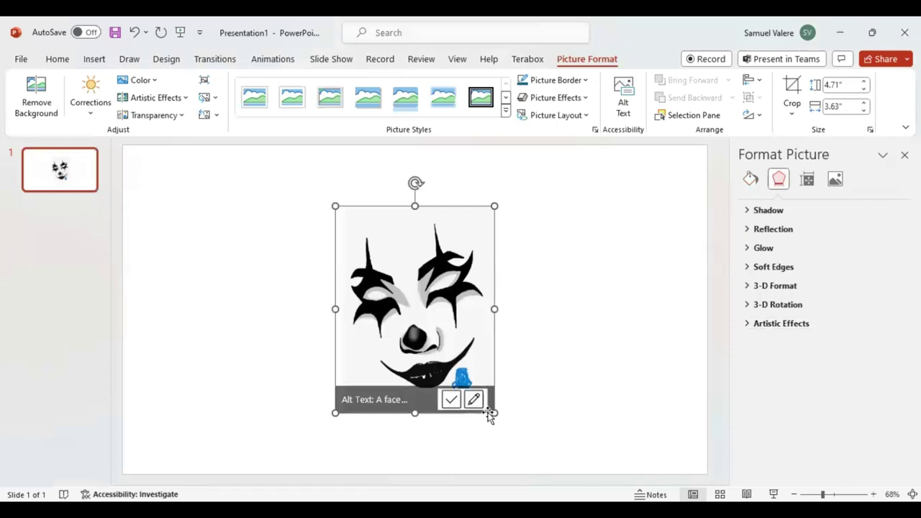
# Enlarge the clown picture to fill the slide height and centre it on the slide
pyautogui.moveTo(490, 414); pyautogui.dragTo(495, 401)
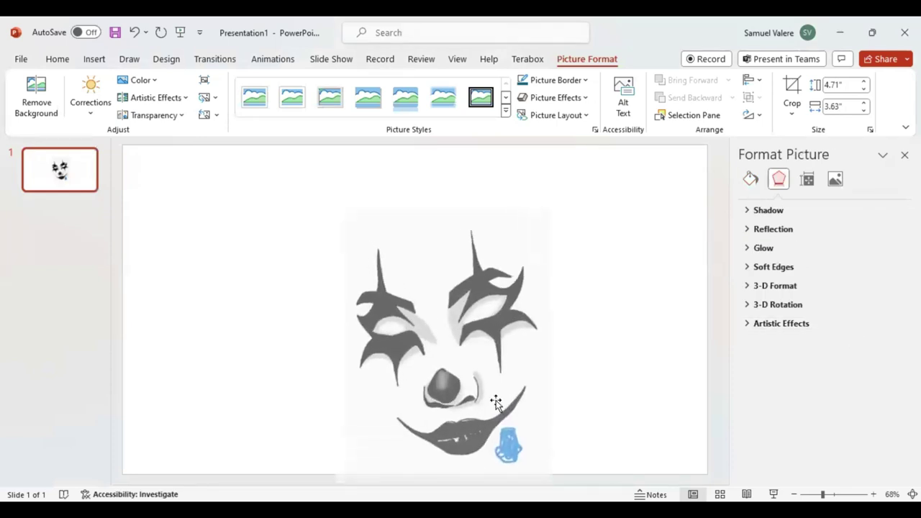
pyautogui.moveTo(335, 198); pyautogui.dragTo(317, 142)
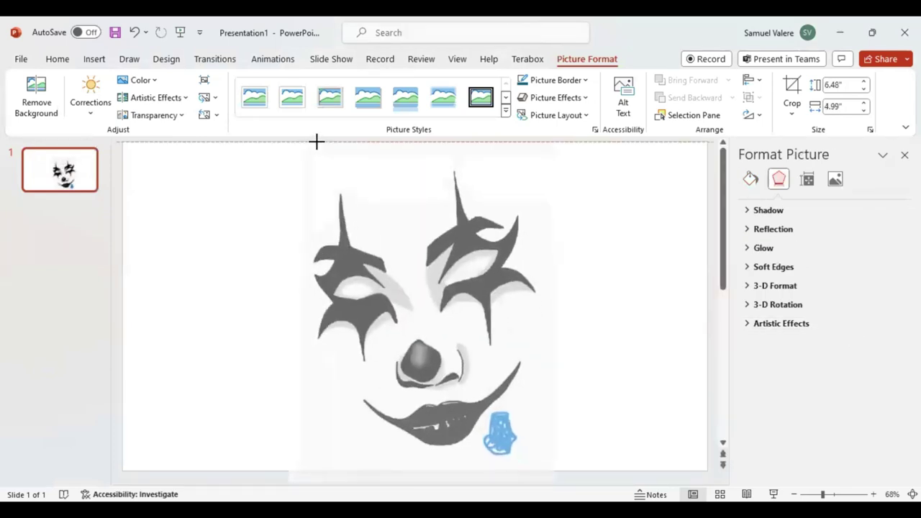
pyautogui.moveTo(441, 251); pyautogui.dragTo(435, 251)
pyautogui.moveTo(547, 476); pyautogui.dragTo(541, 472)
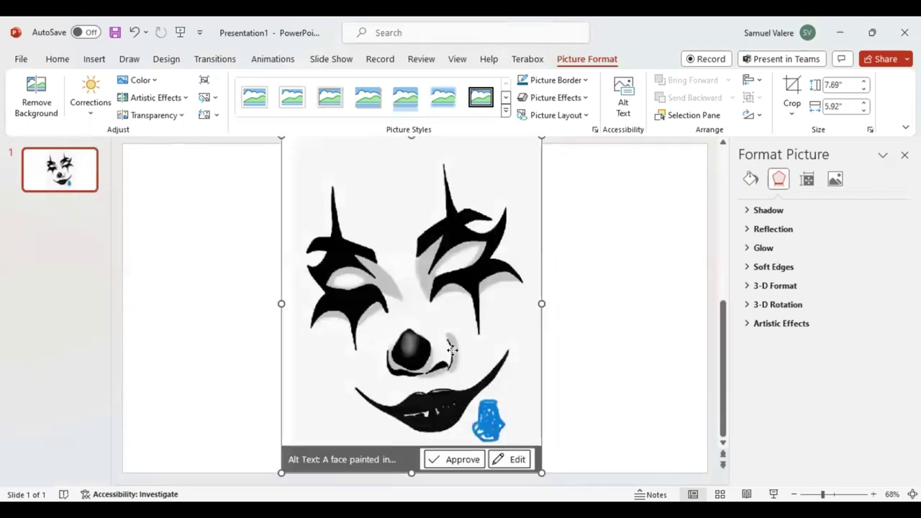
pyautogui.moveTo(451, 349); pyautogui.dragTo(457, 358)
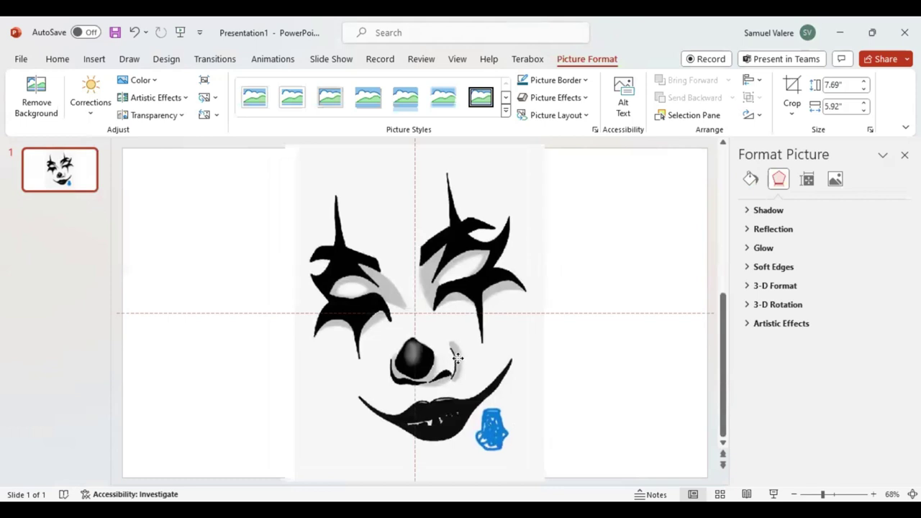
pyautogui.moveTo(457, 357); pyautogui.dragTo(457, 357)
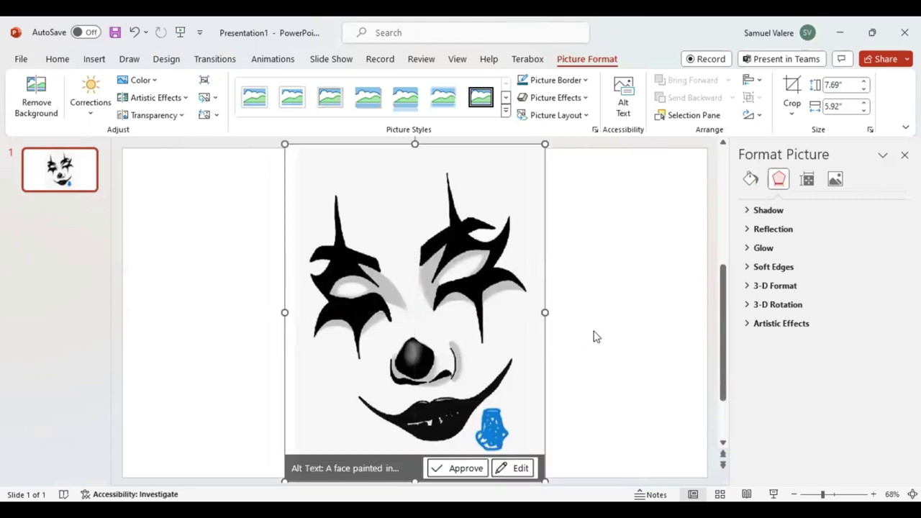
# Set the clown picture's transparency to 12% in Format Picture
pyautogui.click(597, 335)
pyautogui.click(455, 290)
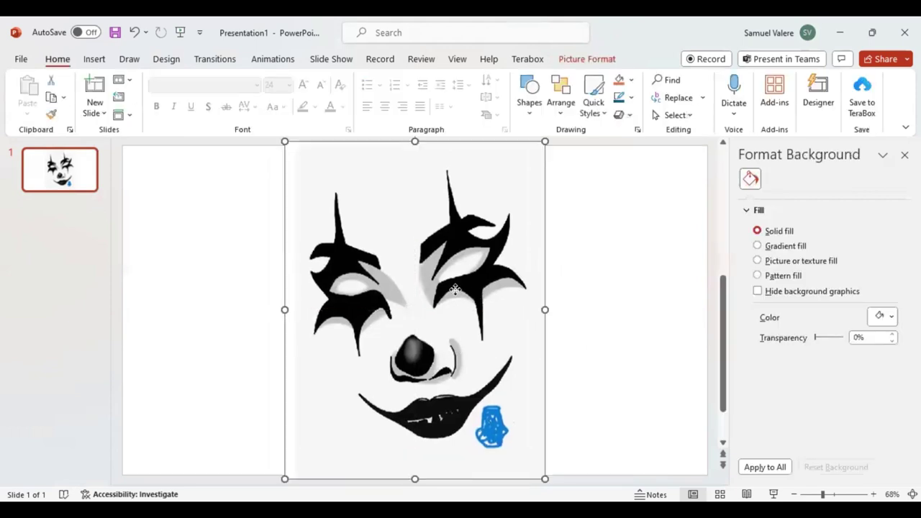
pyautogui.hotkey('shift', 'F10')
pyautogui.press('Escape')
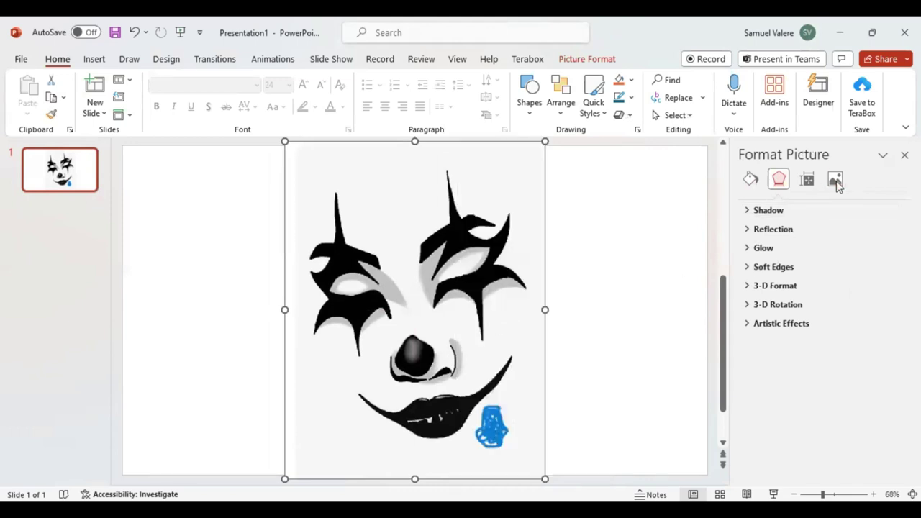
pyautogui.click(835, 180)
pyautogui.click(801, 248)
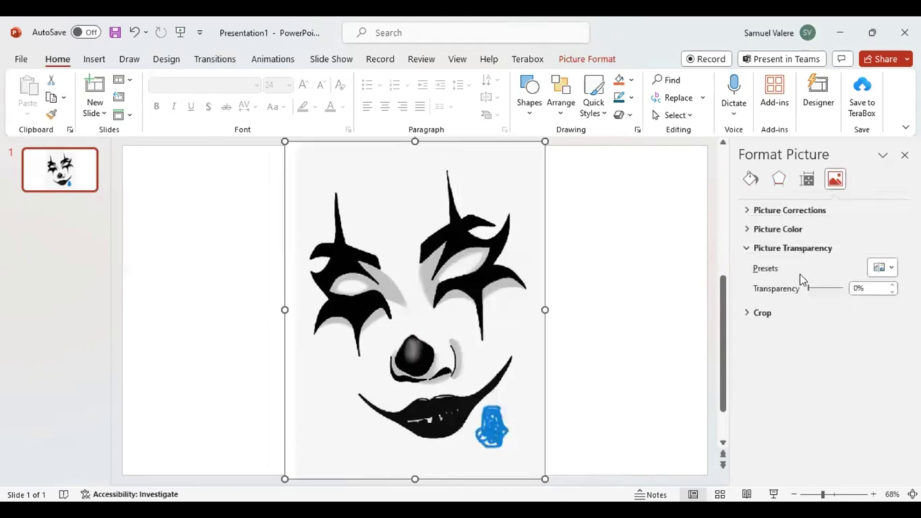
pyautogui.moveTo(809, 288)
pyautogui.mouseDown()
pyautogui.moveTo(837, 297)
pyautogui.moveTo(810, 300)
pyautogui.mouseUp()
pyautogui.moveTo(811, 300); pyautogui.dragTo(815, 300)
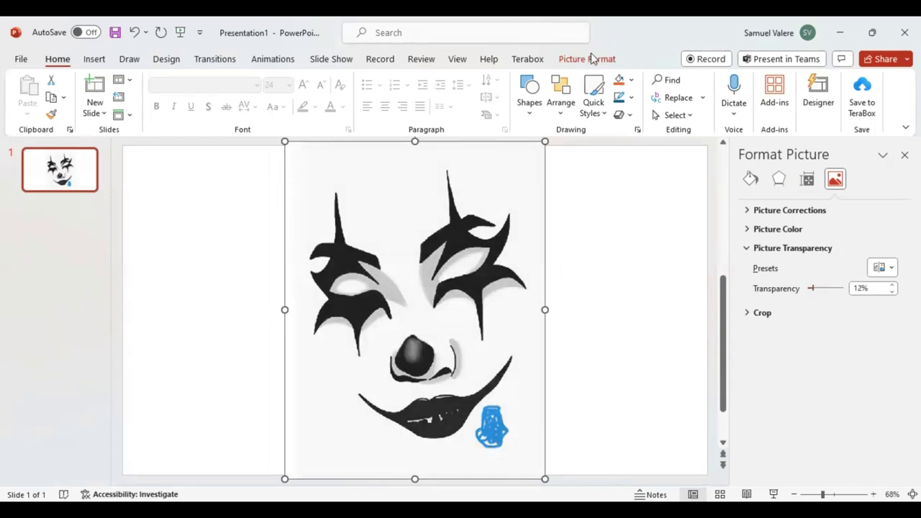
# Choose the Freeform shape and start tracing around the right-hand eye opening
pyautogui.click(93, 60)
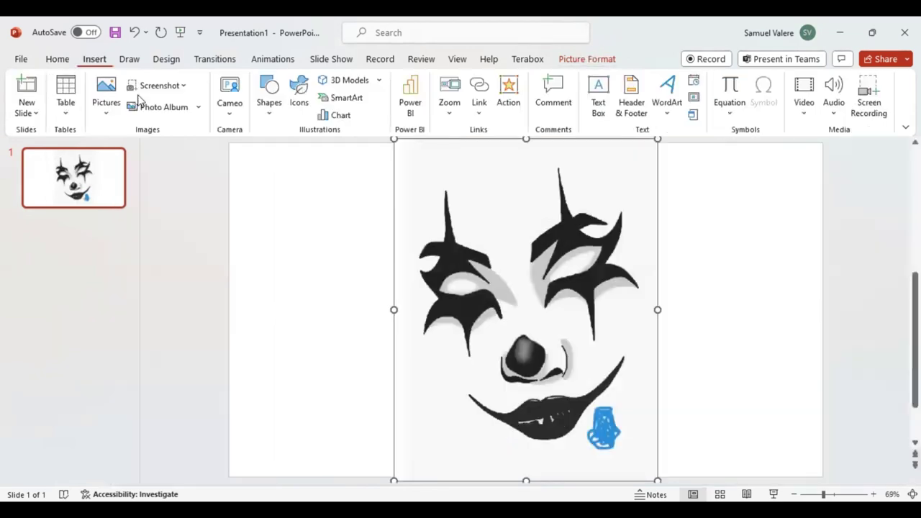
pyautogui.click(273, 118)
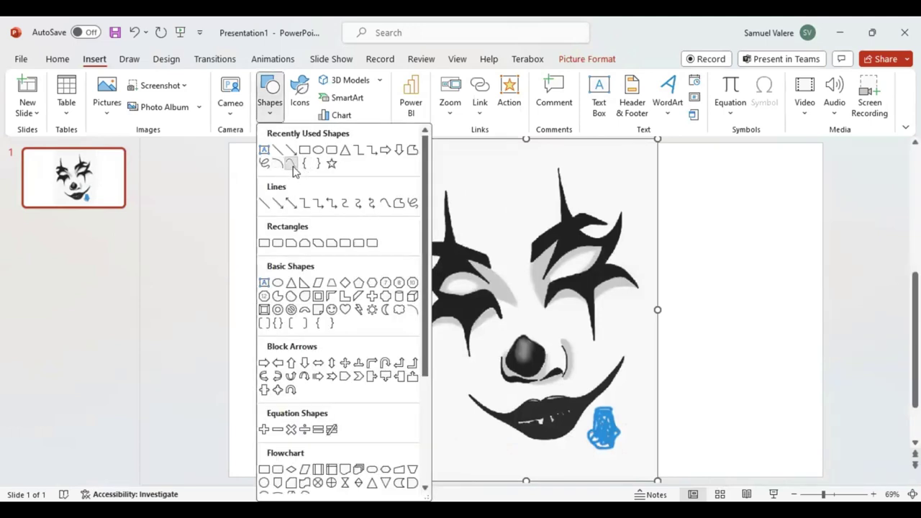
pyautogui.click(291, 166)
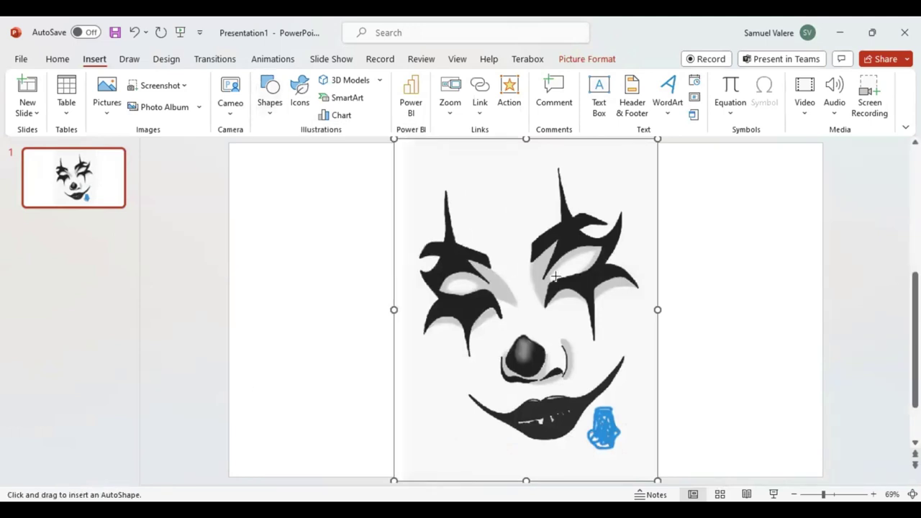
pyautogui.moveTo(549, 277); pyautogui.dragTo(562, 261)
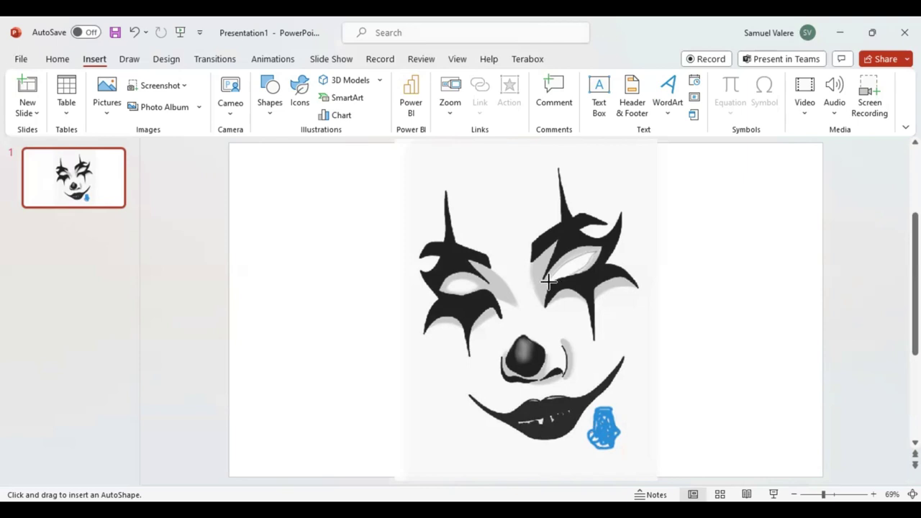
# Finish the right-eye freeform, fill it orange, and begin a freeform over the left eye
pyautogui.moveTo(549, 279); pyautogui.dragTo(597, 250)
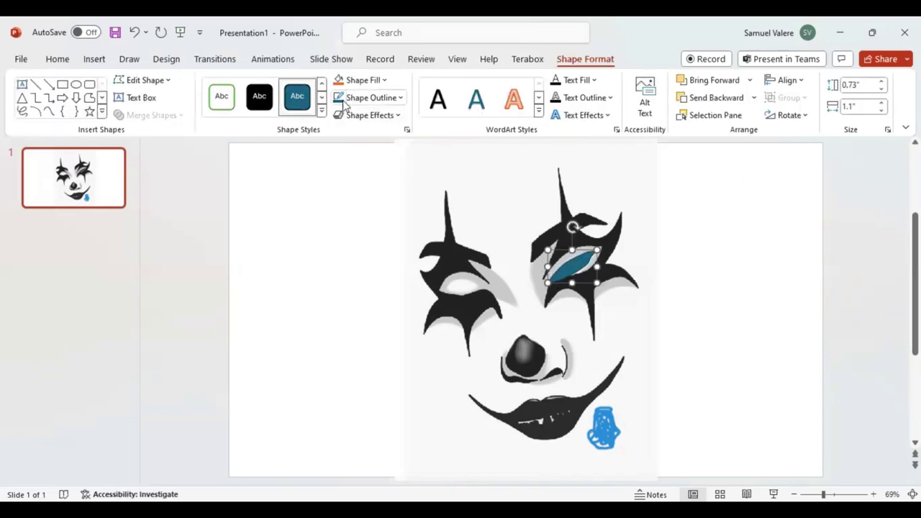
pyautogui.click(395, 99)
pyautogui.click(372, 136)
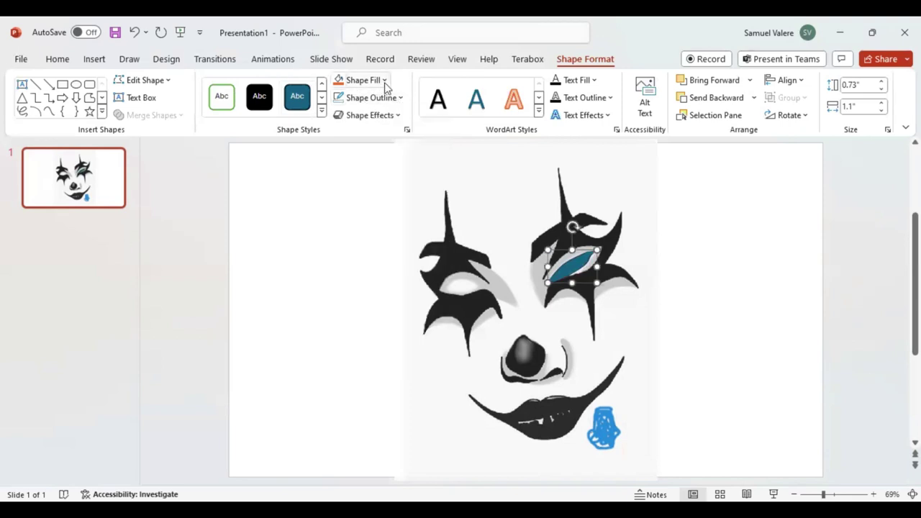
pyautogui.click(341, 81)
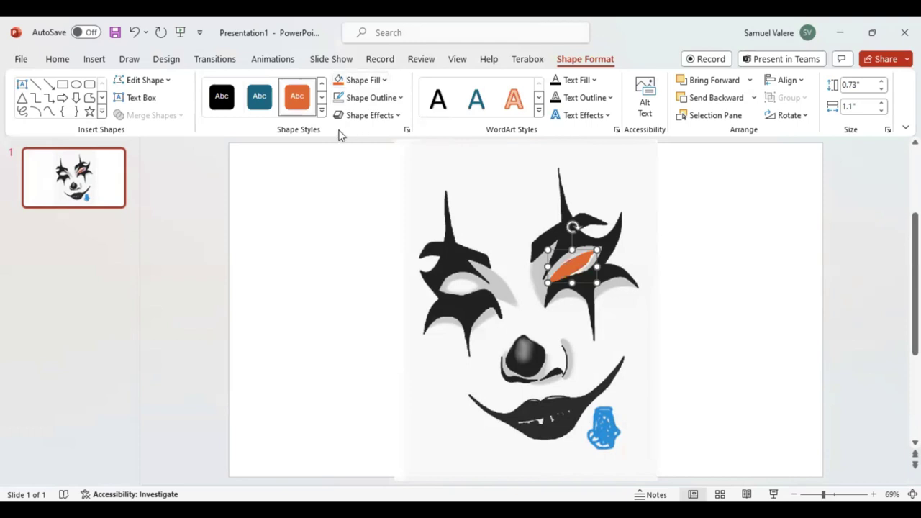
pyautogui.click(49, 112)
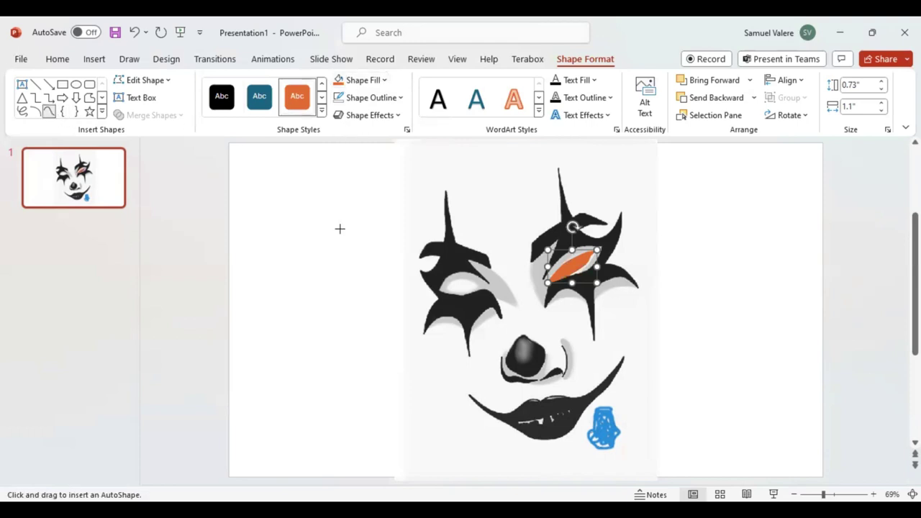
pyautogui.click(475, 286)
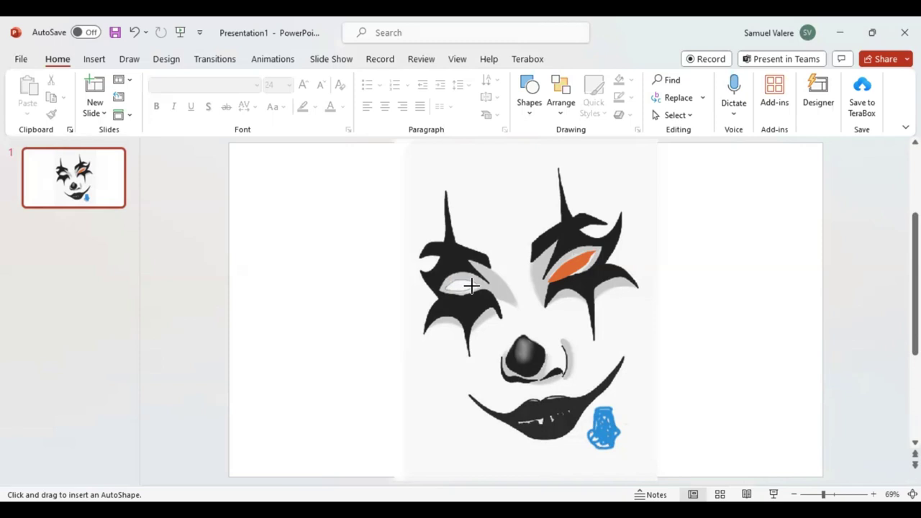
# Close the left-eye freeform, fill it orange, and deselect it
pyautogui.click(471, 286)
pyautogui.click(471, 286)
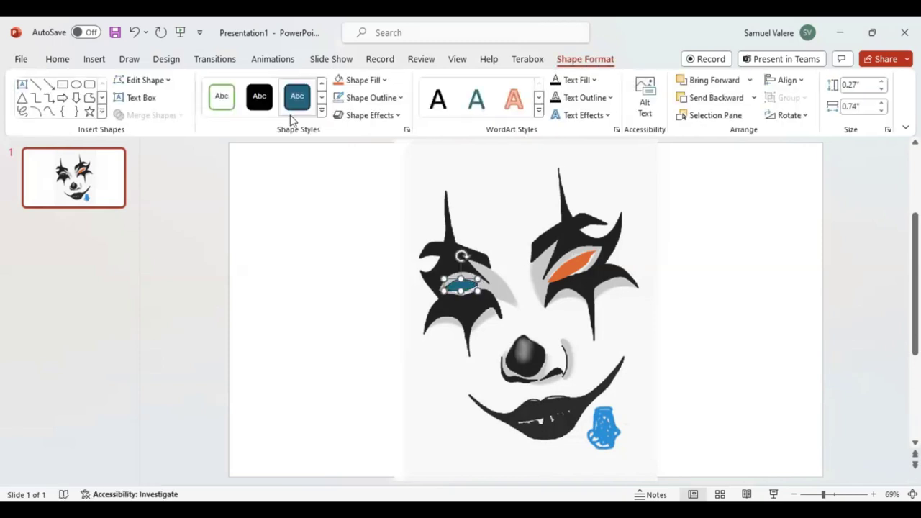
pyautogui.click(340, 82)
pyautogui.click(48, 111)
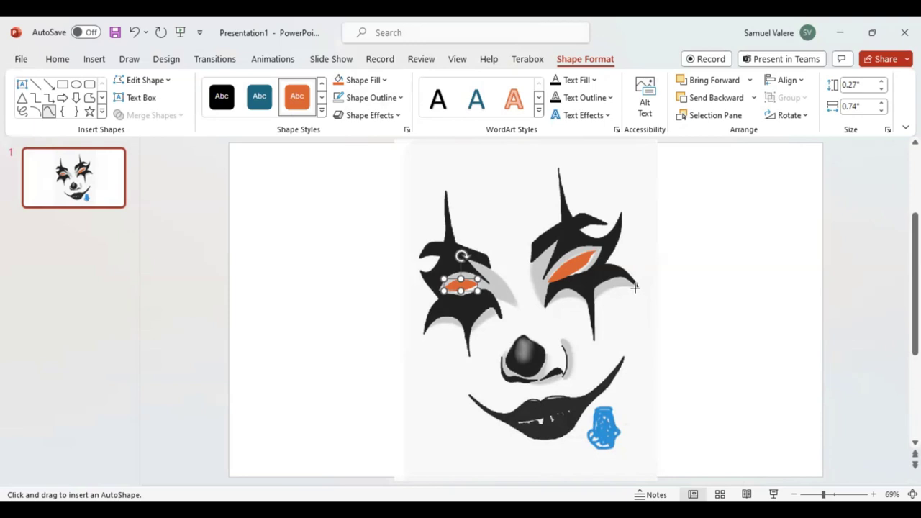
pyautogui.press('Escape')
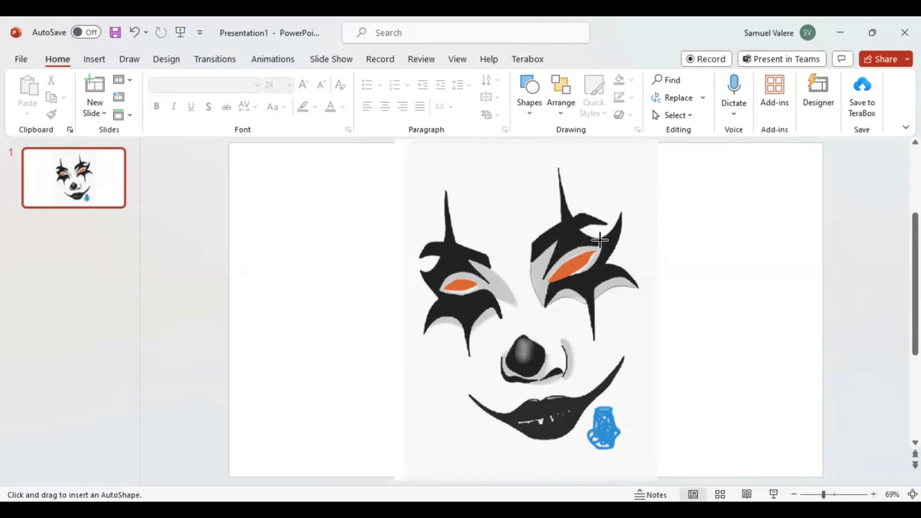
# Close the right-eye freeform, fill it light grey, and send it backward behind the eye marking
pyautogui.click(634, 286)
pyautogui.click(634, 288)
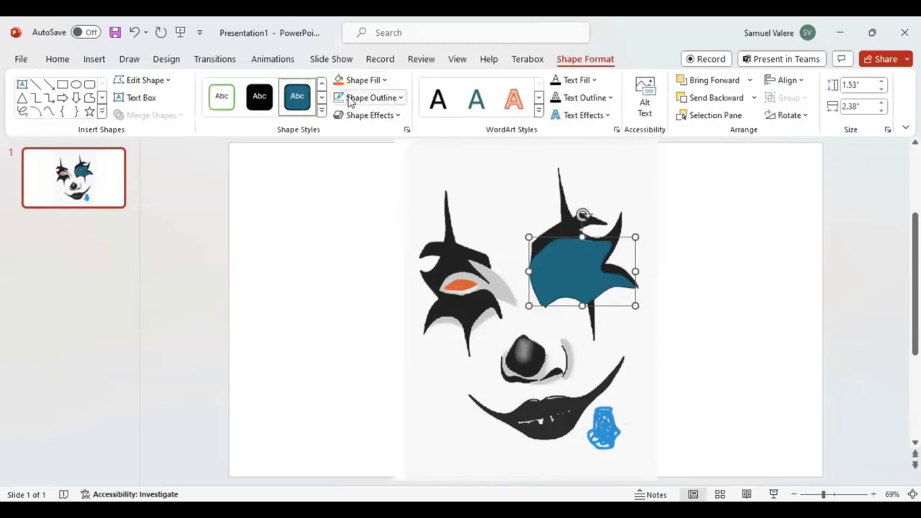
pyautogui.click(384, 81)
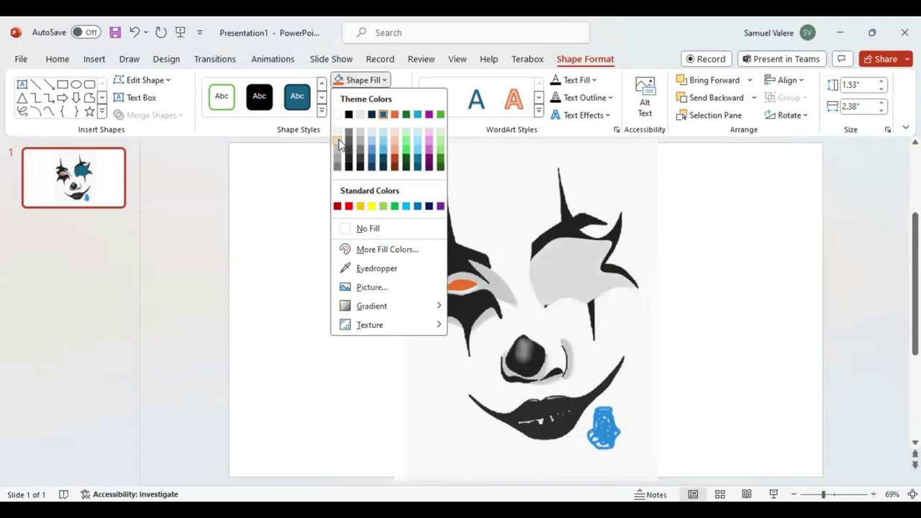
pyautogui.click(340, 144)
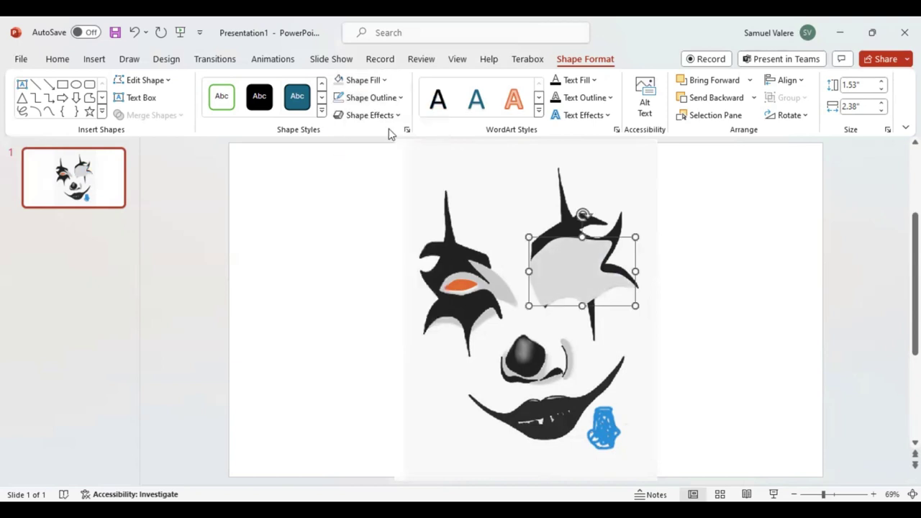
pyautogui.click(716, 98)
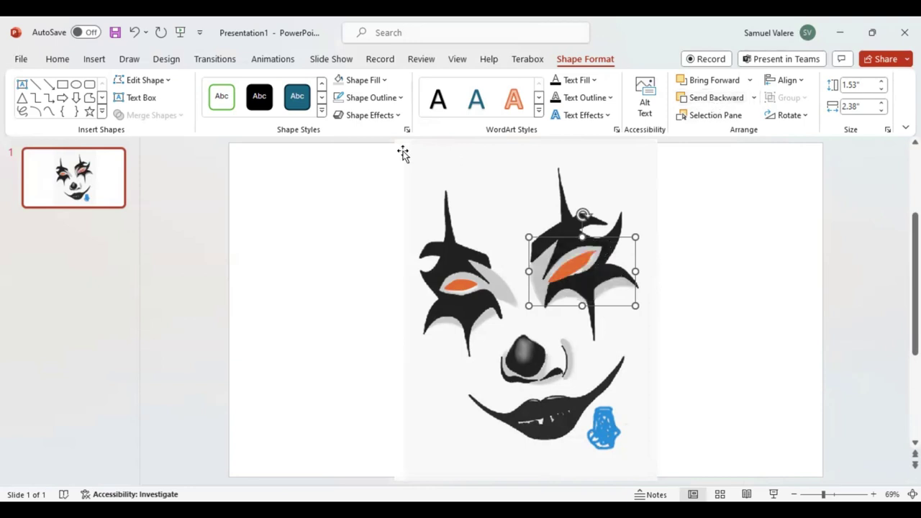
pyautogui.click(49, 111)
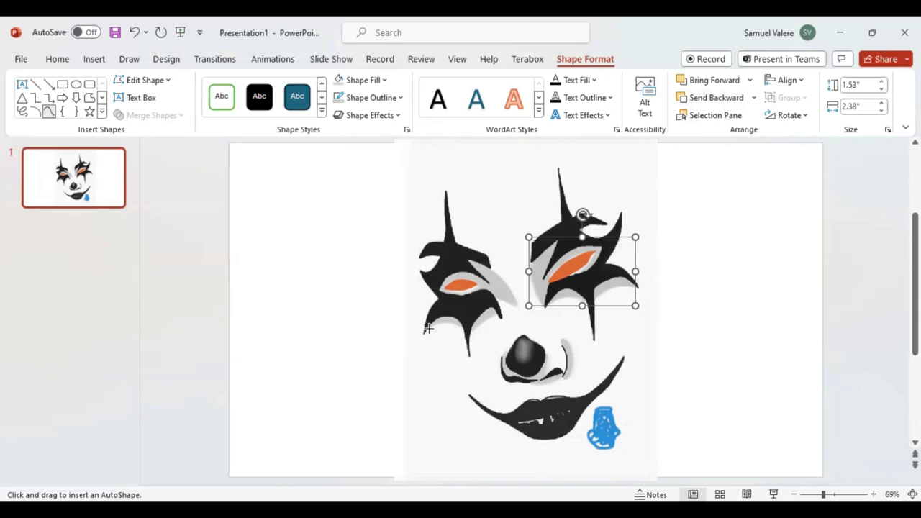
pyautogui.press('Escape')
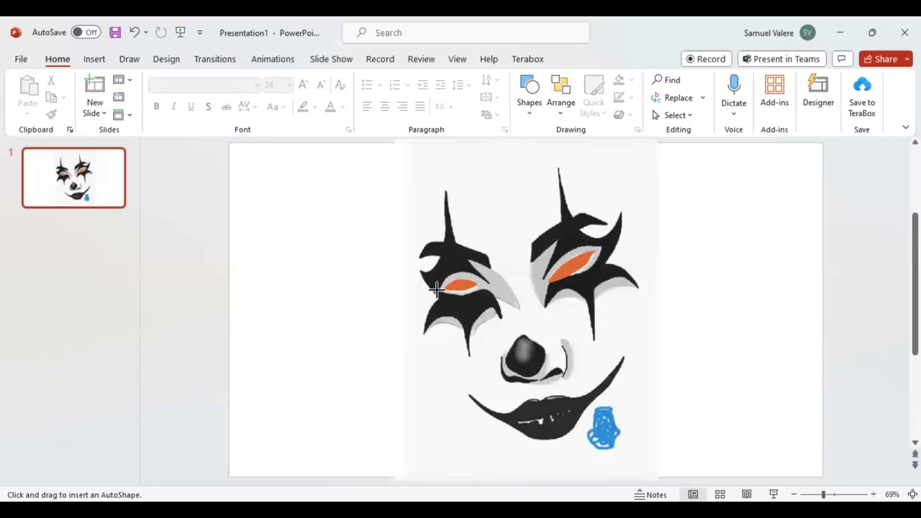
# Close the left-eye freeform, fill it light grey, send it backward, and deselect
pyautogui.click(427, 327)
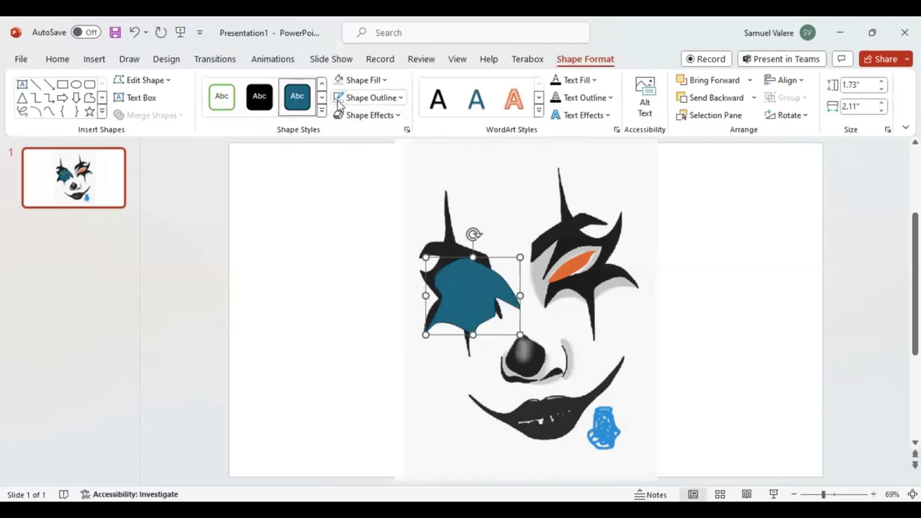
pyautogui.click(340, 81)
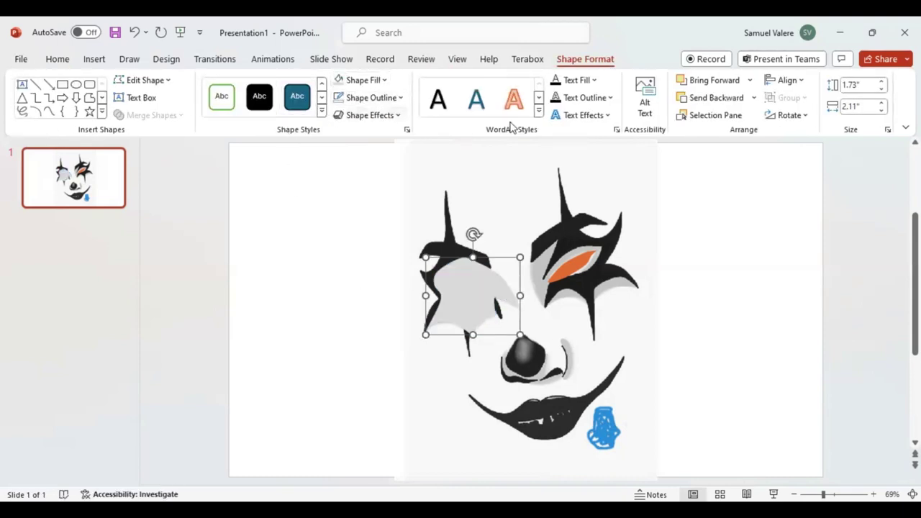
pyautogui.click(712, 99)
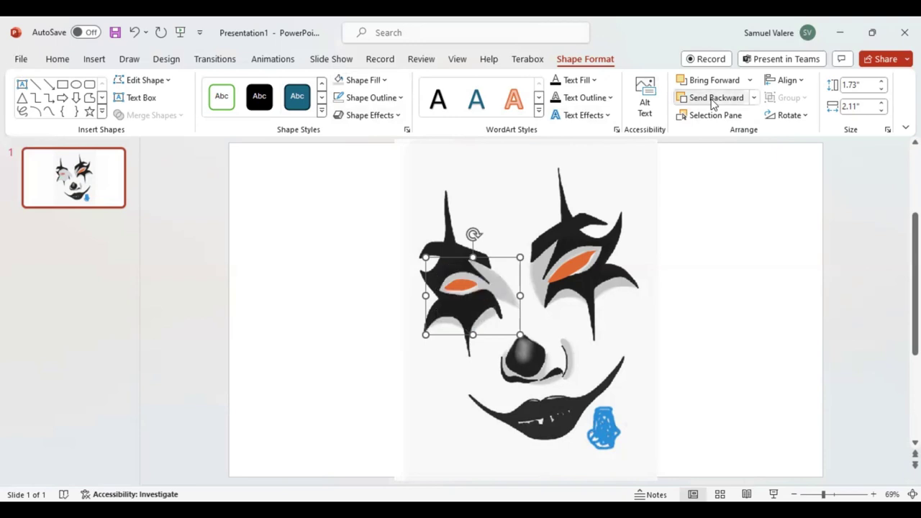
pyautogui.click(723, 290)
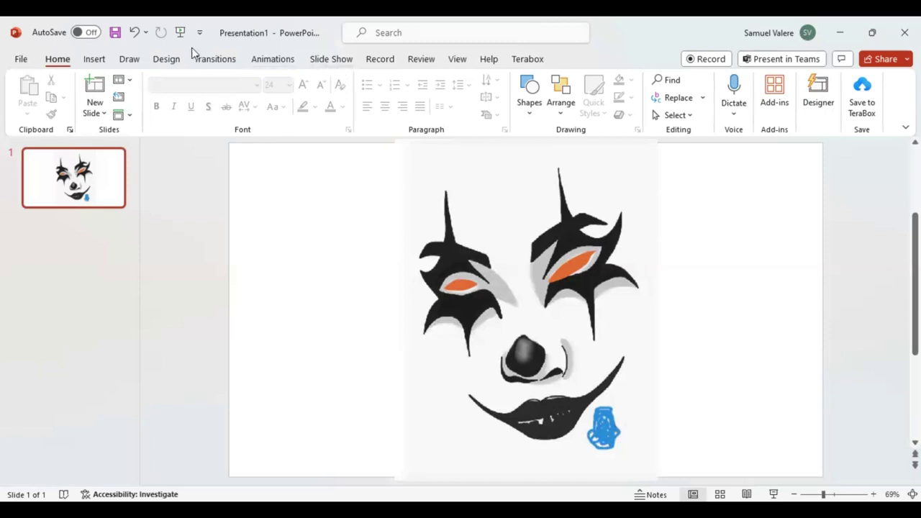
# Draw a small curve beside the right side of the nose and fill it black
pyautogui.click(94, 61)
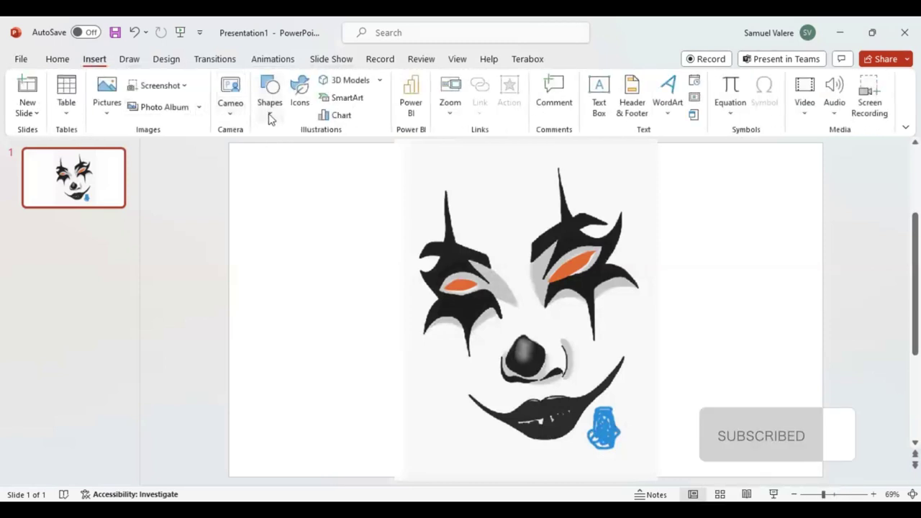
pyautogui.click(269, 114)
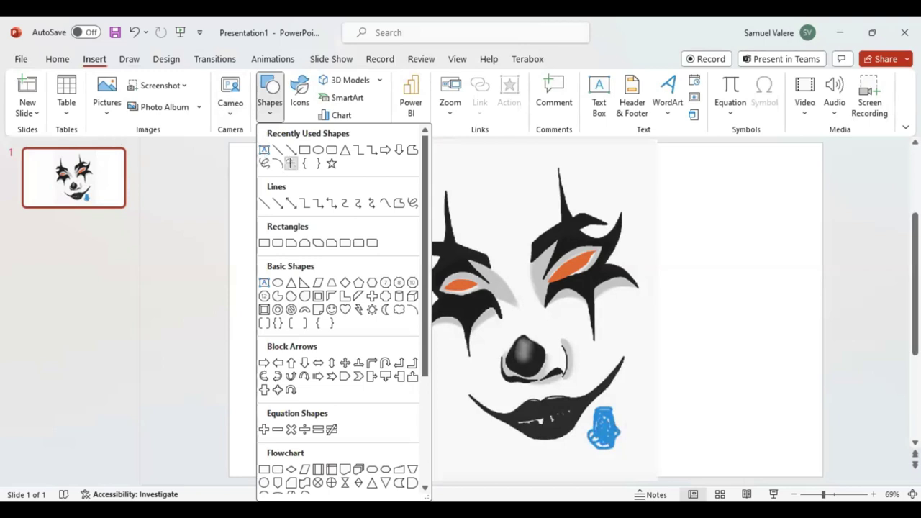
pyautogui.click(291, 165)
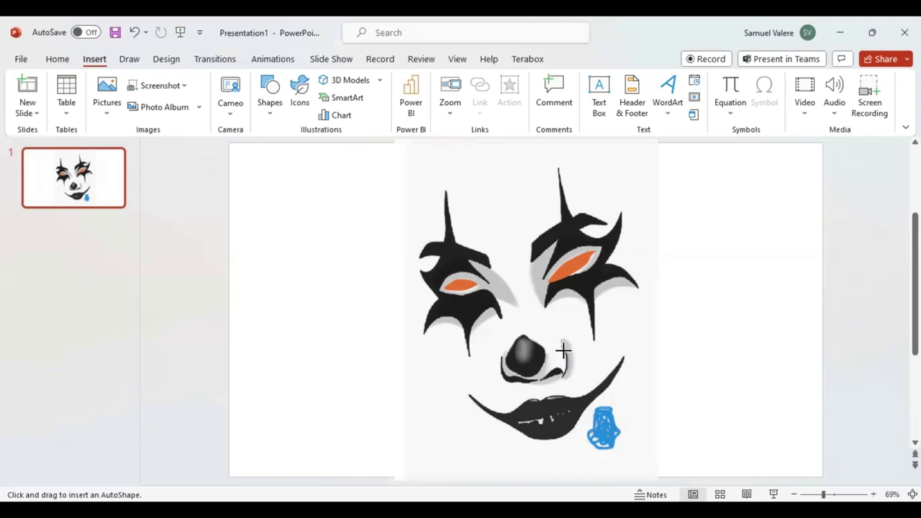
pyautogui.moveTo(559, 342); pyautogui.dragTo(570, 379)
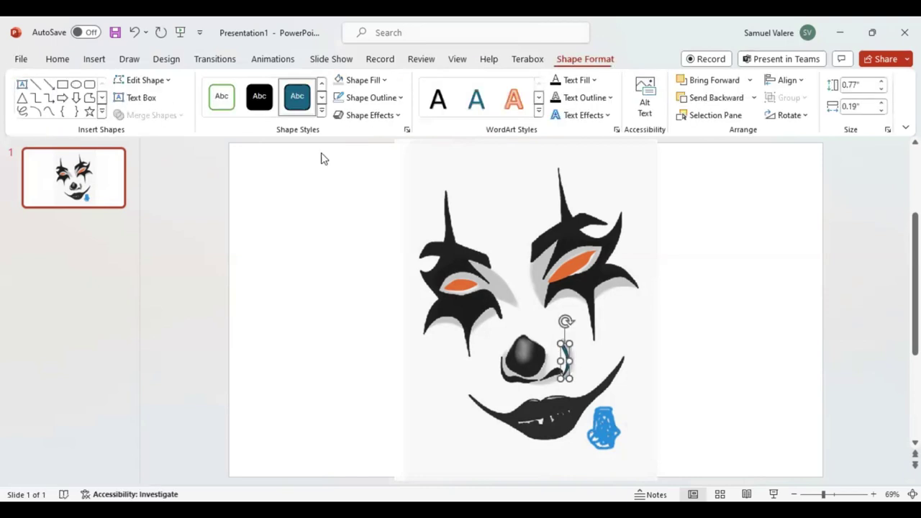
pyautogui.click(375, 80)
pyautogui.click(350, 115)
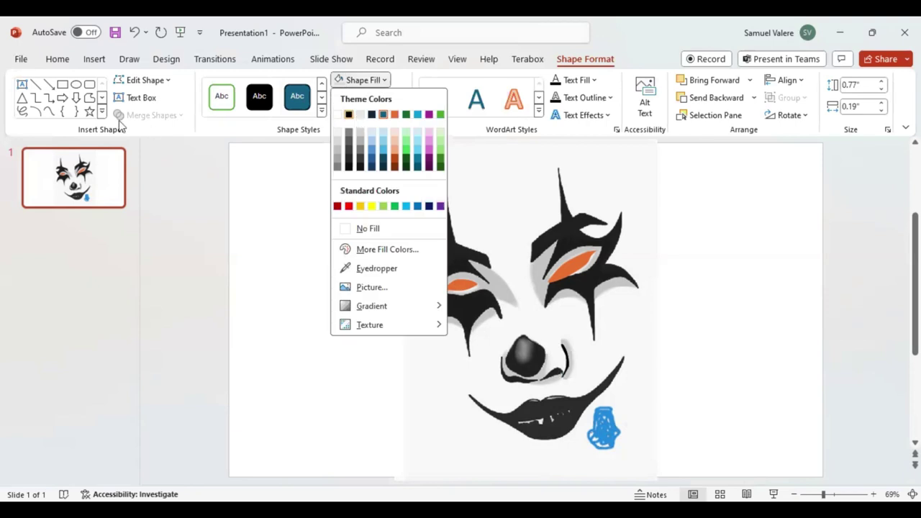
pyautogui.click(49, 111)
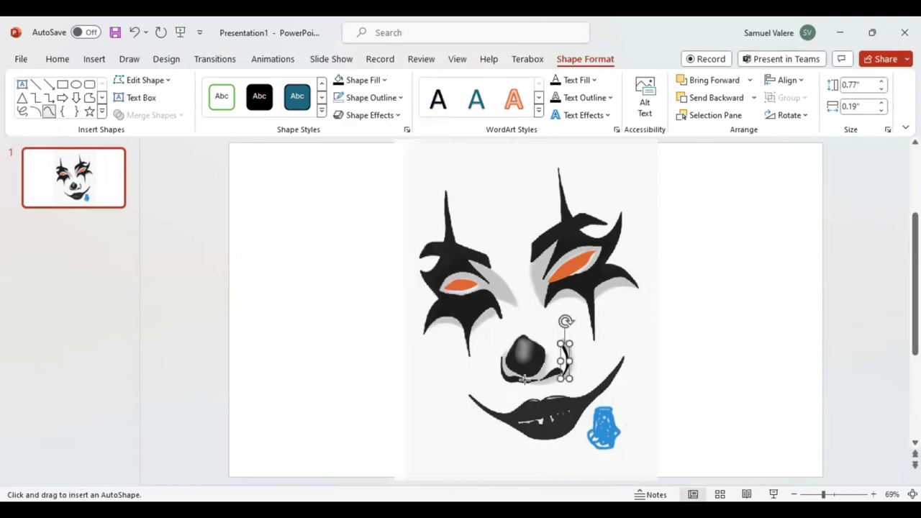
pyautogui.click(530, 382)
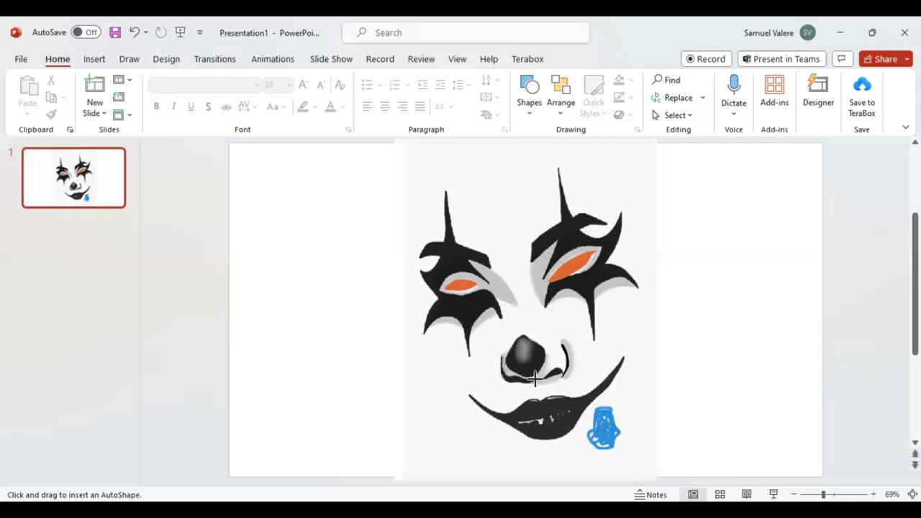
# Finish the curve under the nose, add a black-filled curve beside it, and start another
pyautogui.doubleClick(539, 379)
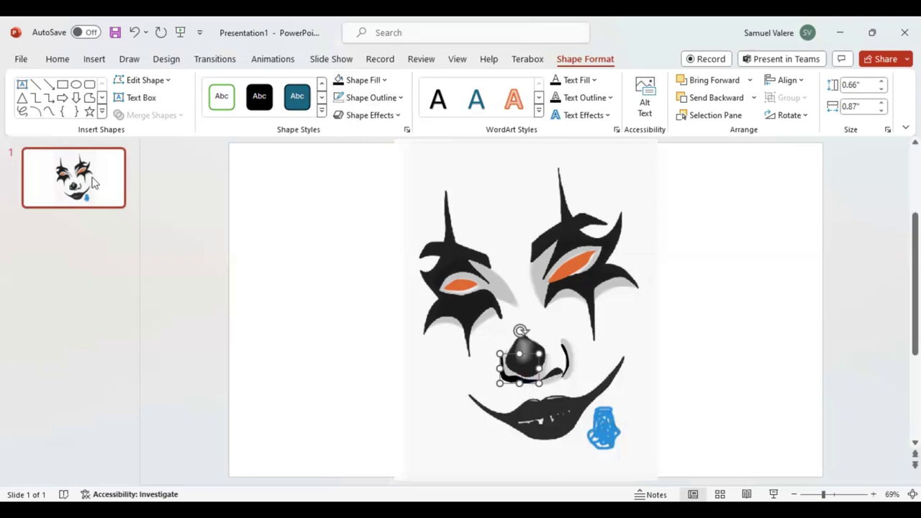
pyautogui.click(48, 113)
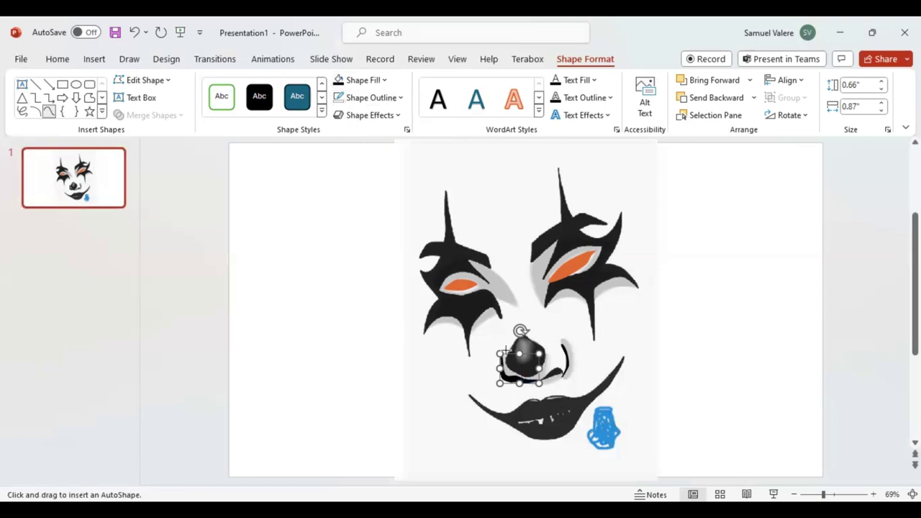
pyautogui.click(563, 372)
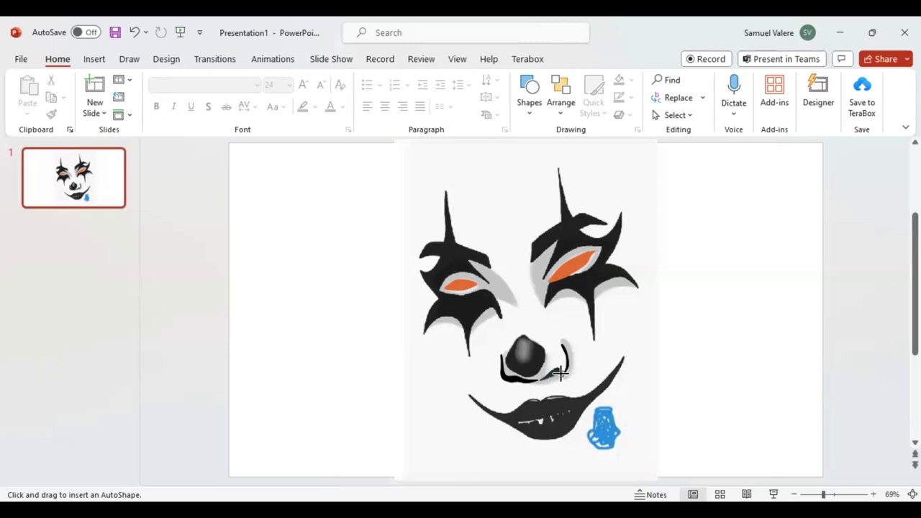
pyautogui.doubleClick(559, 372)
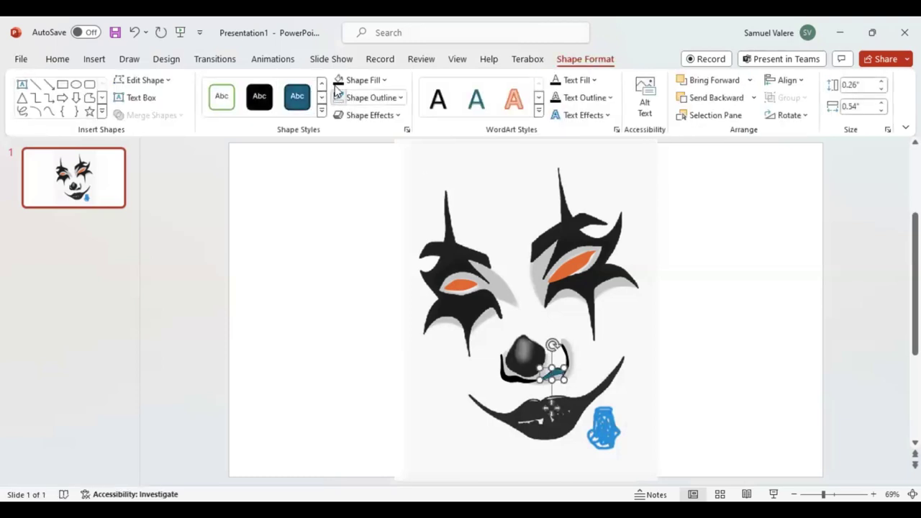
pyautogui.click(337, 86)
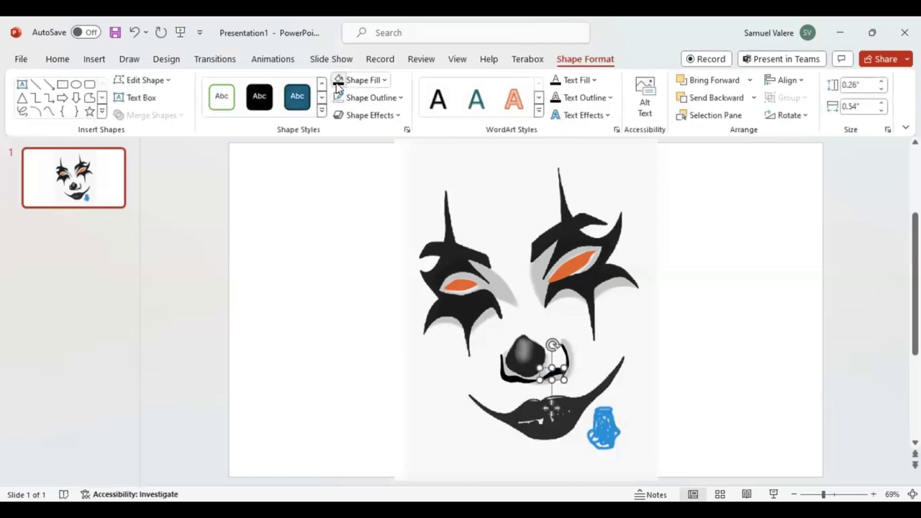
pyautogui.click(49, 113)
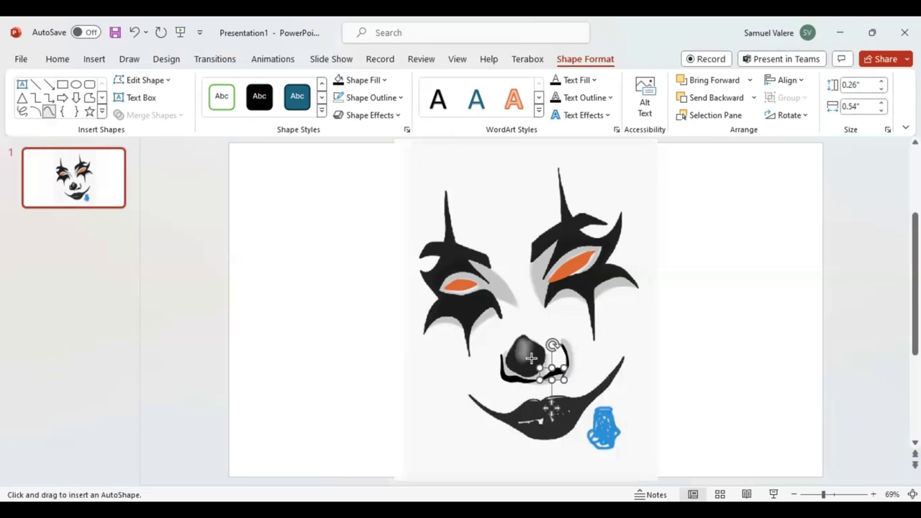
pyautogui.click(531, 358)
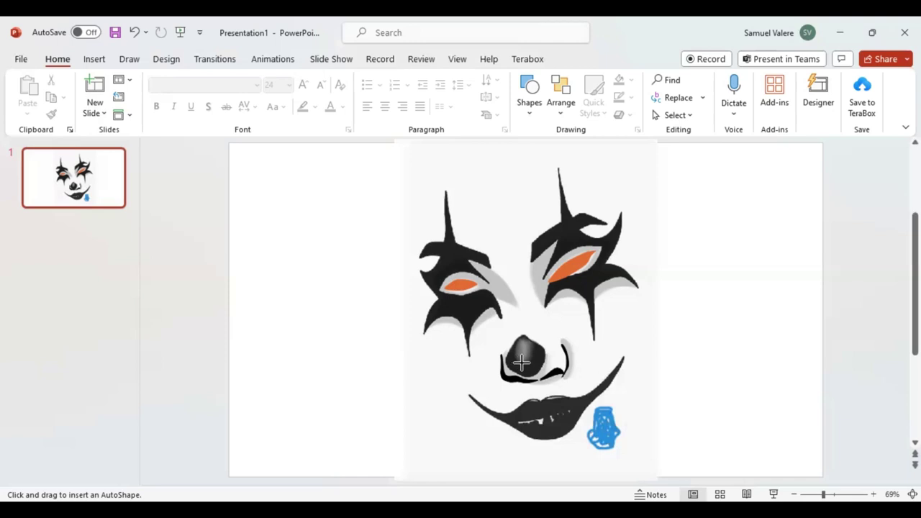
# Draw a dark grey oval over the nose, then begin a curved outline on it
pyautogui.moveTo(513, 338); pyautogui.dragTo(533, 363)
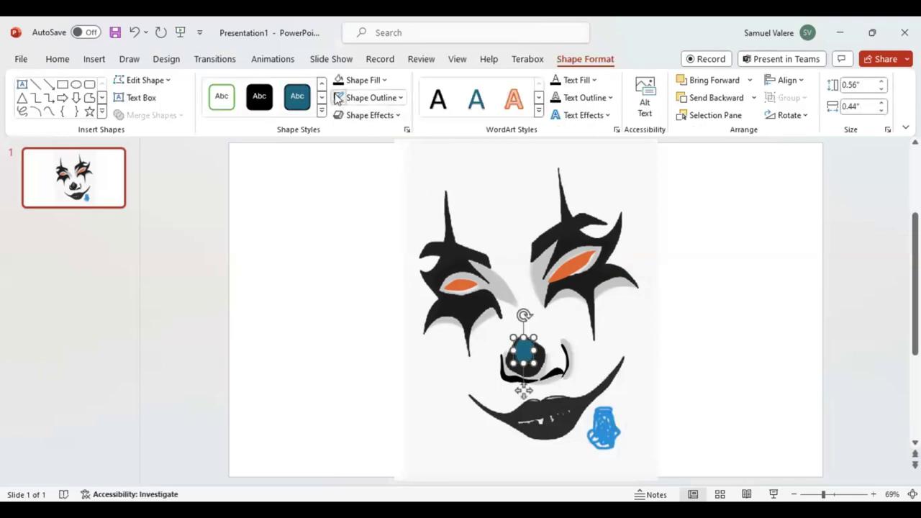
pyautogui.click(385, 81)
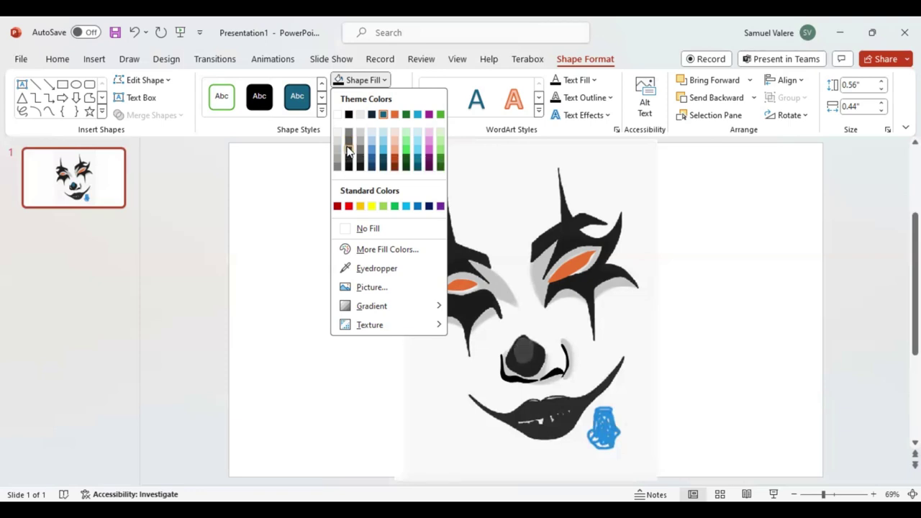
pyautogui.click(348, 150)
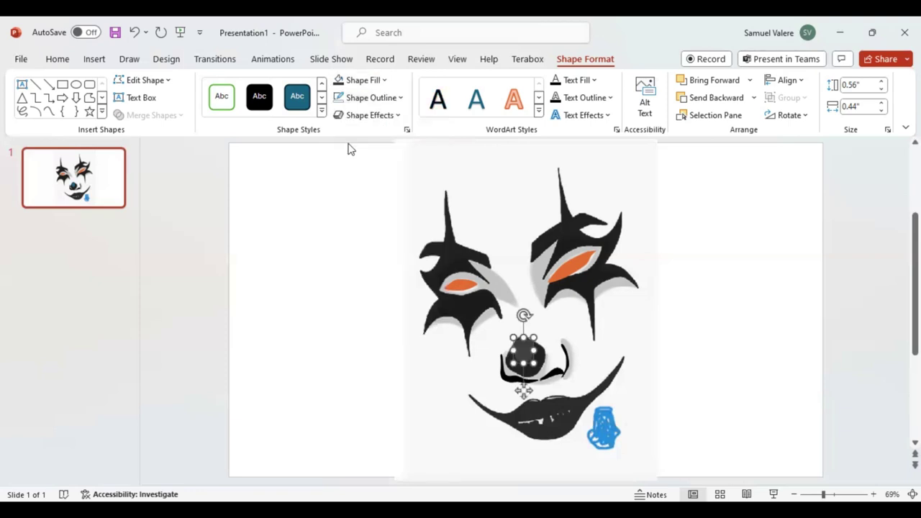
pyautogui.click(384, 81)
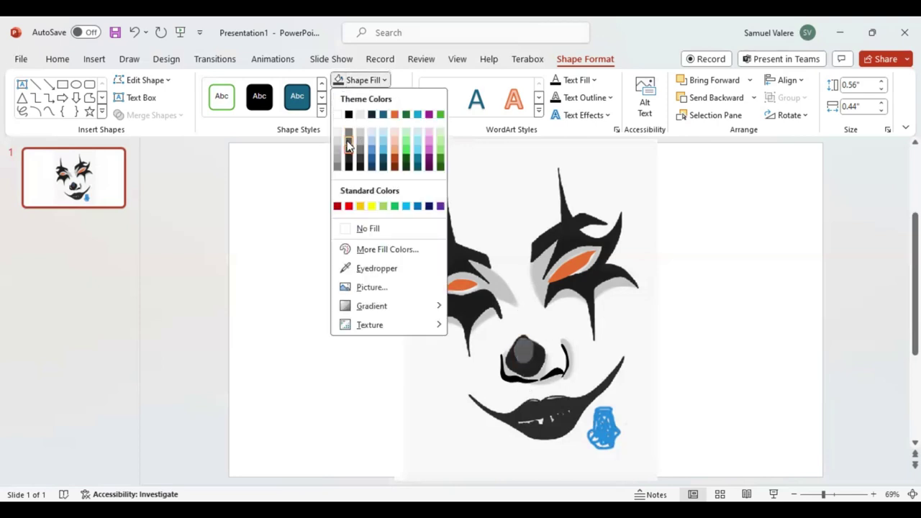
pyautogui.press('Escape')
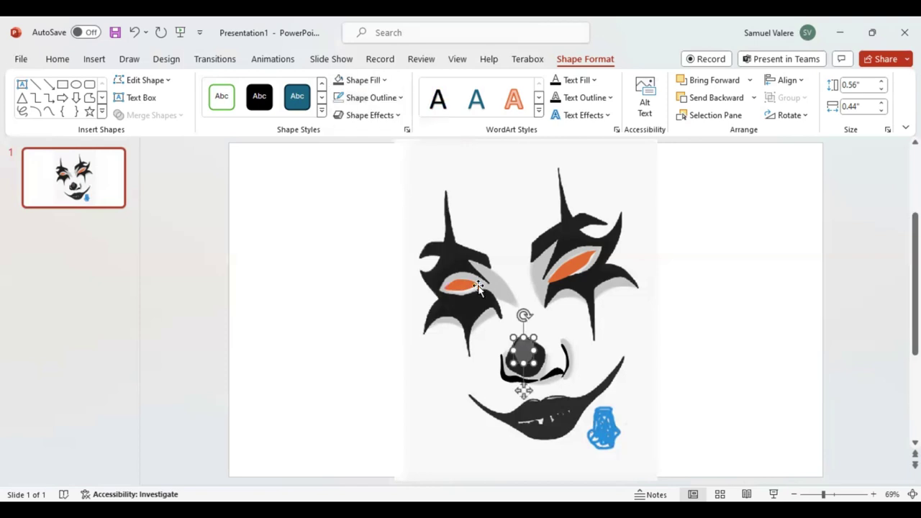
pyautogui.click(48, 112)
pyautogui.click(541, 348)
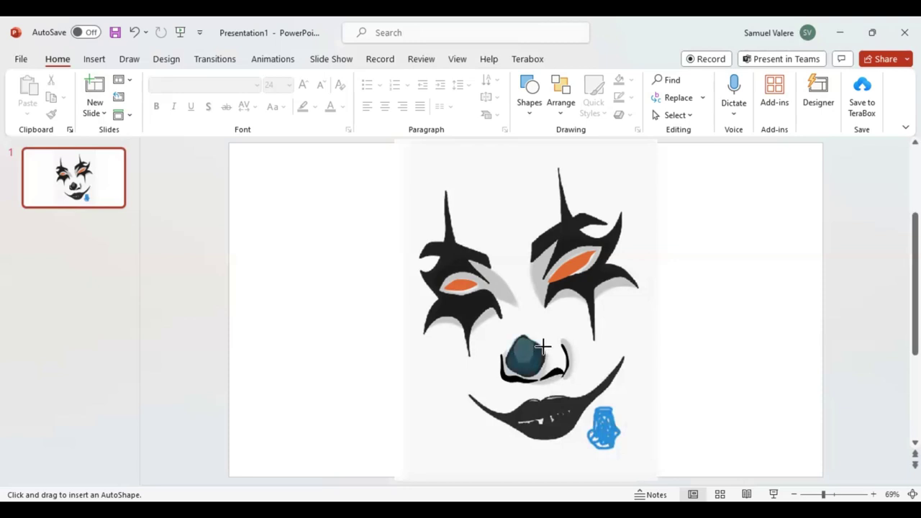
# Finish tracing the nose, fill it black, and send it behind the grey highlight
pyautogui.moveTo(543, 348); pyautogui.dragTo(544, 375)
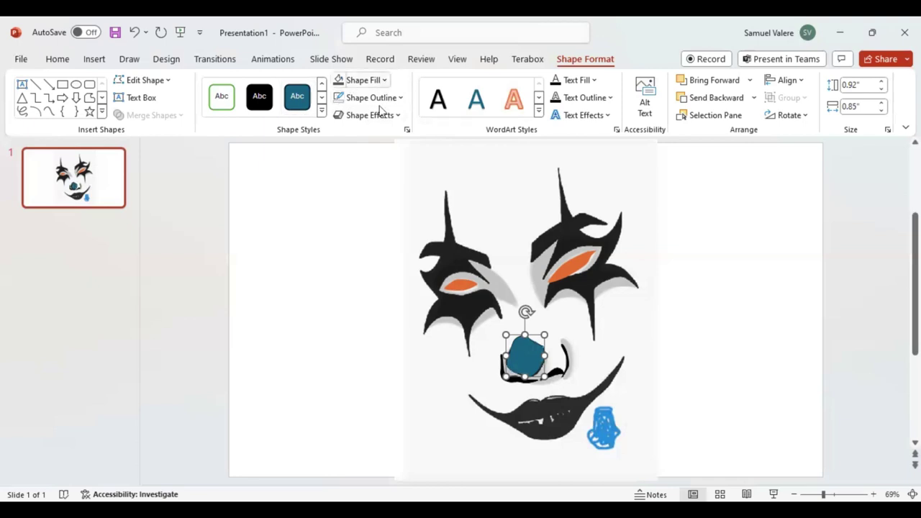
pyautogui.click(382, 80)
pyautogui.click(348, 115)
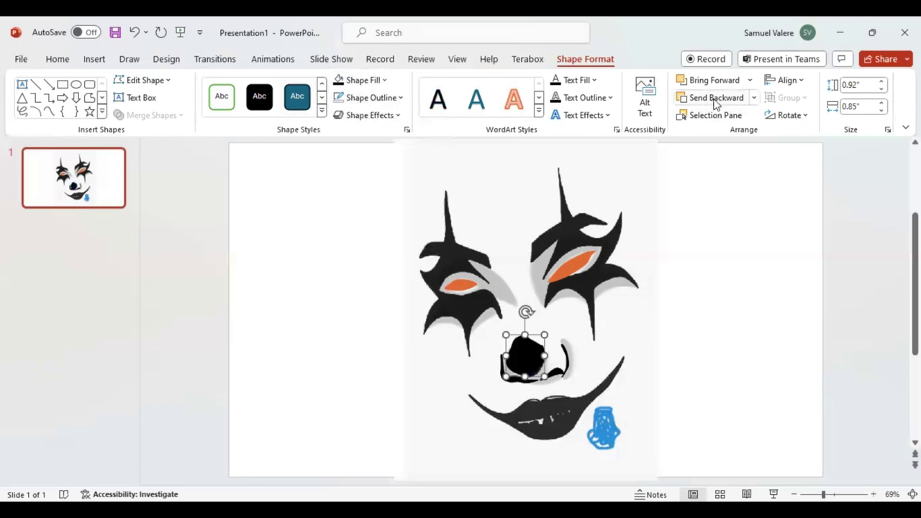
pyautogui.click(716, 101)
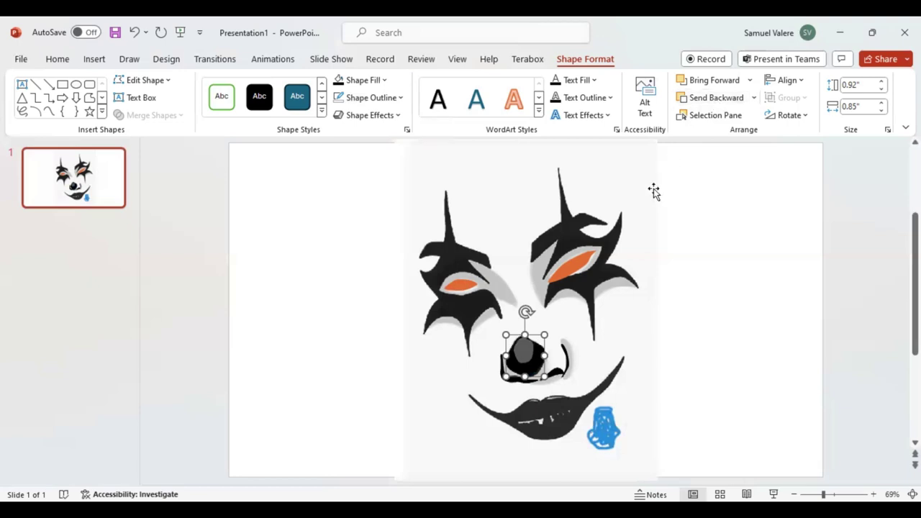
pyautogui.click(48, 111)
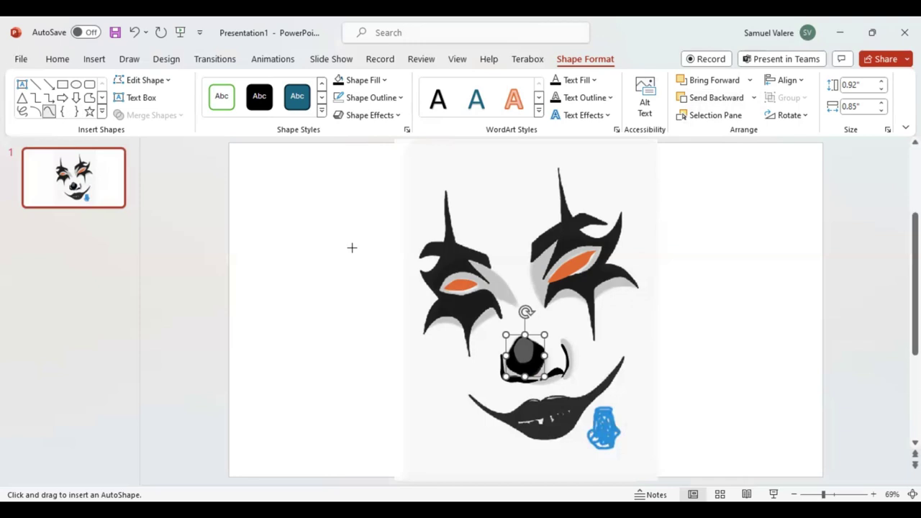
pyautogui.click(560, 337)
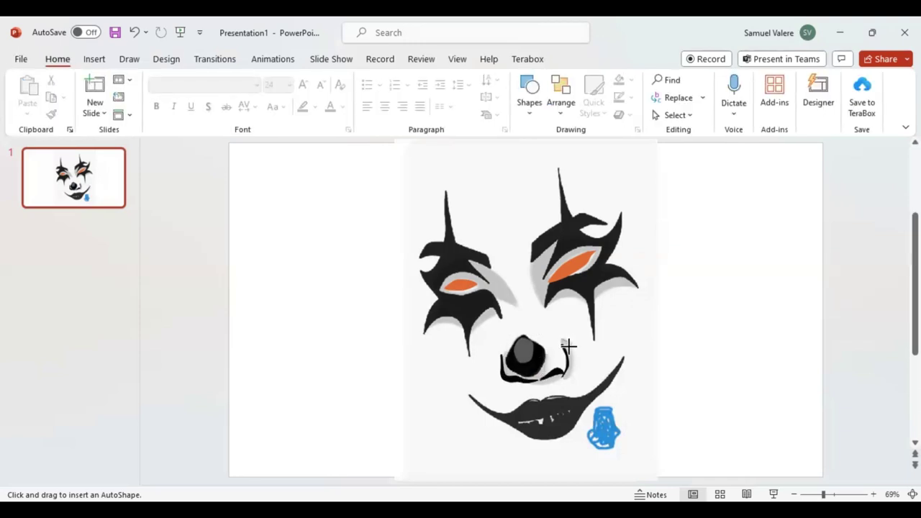
# Trace a shading shape around the nose, fill it grey, and send it back two levels
pyautogui.click(569, 356)
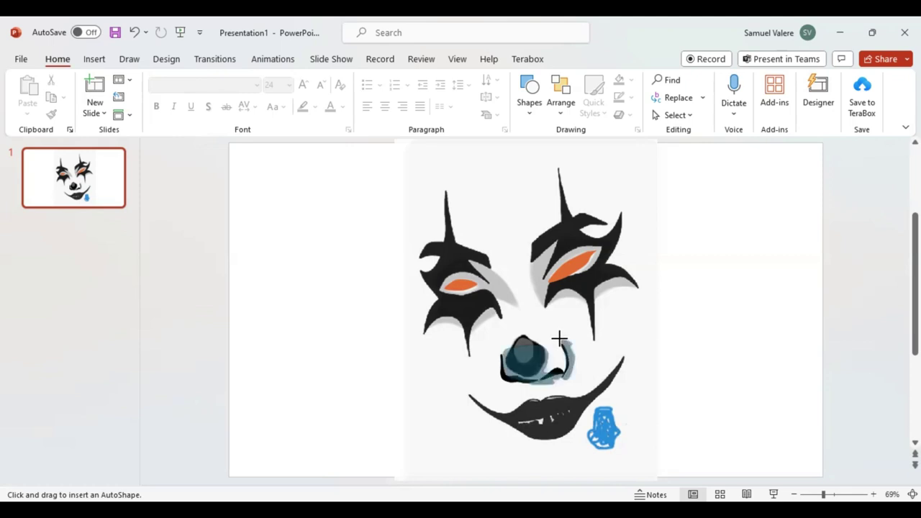
pyautogui.click(559, 337)
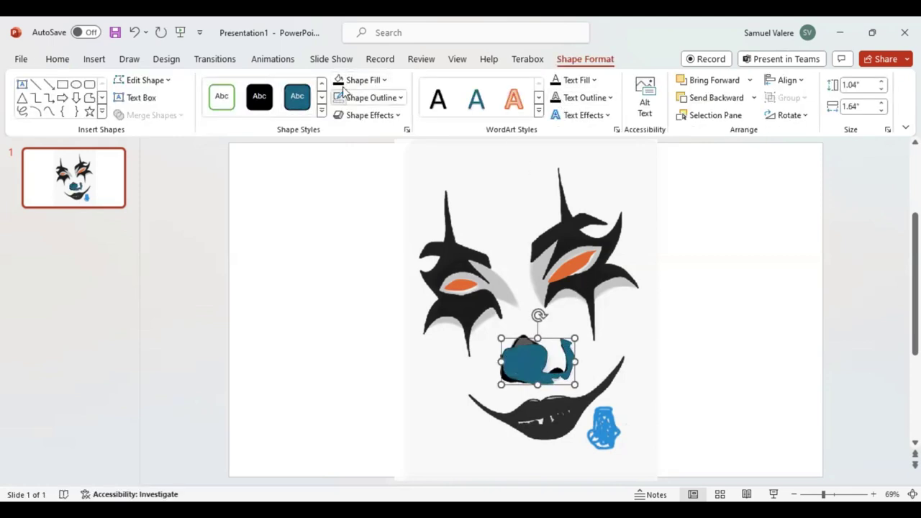
pyautogui.click(386, 81)
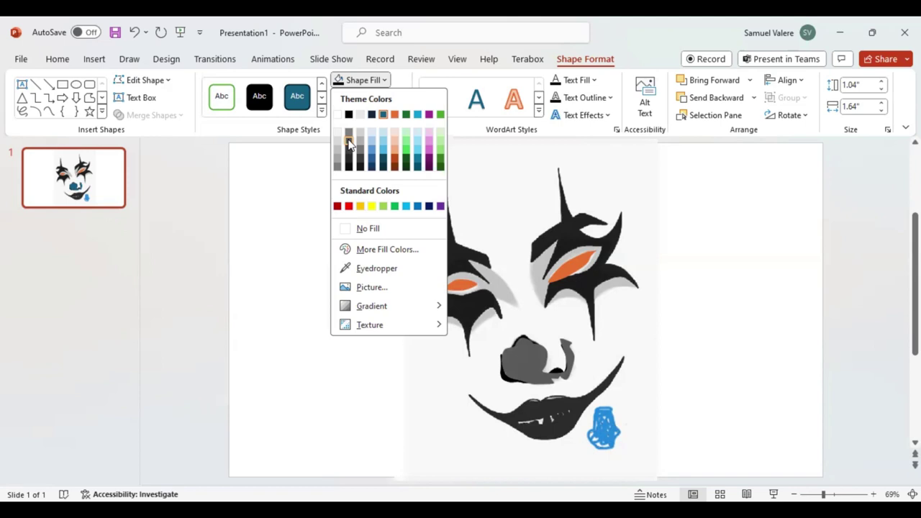
pyautogui.click(348, 141)
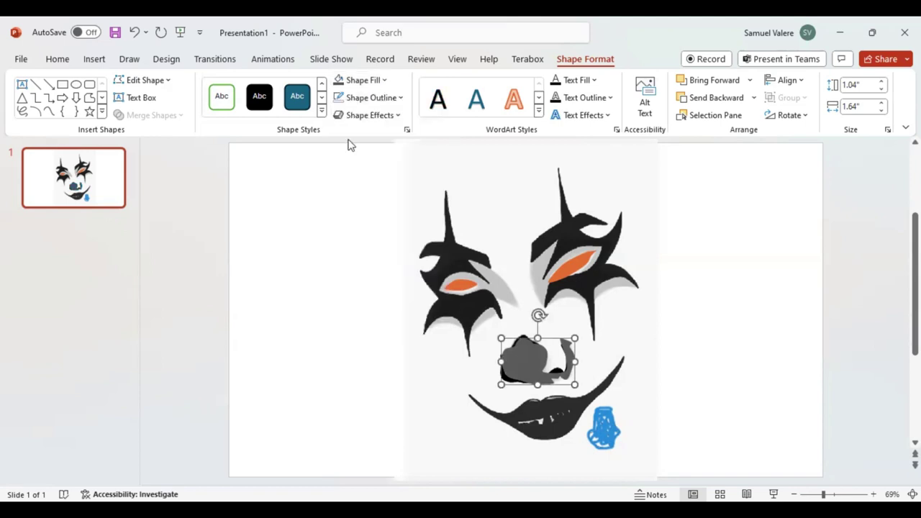
pyautogui.click(709, 98)
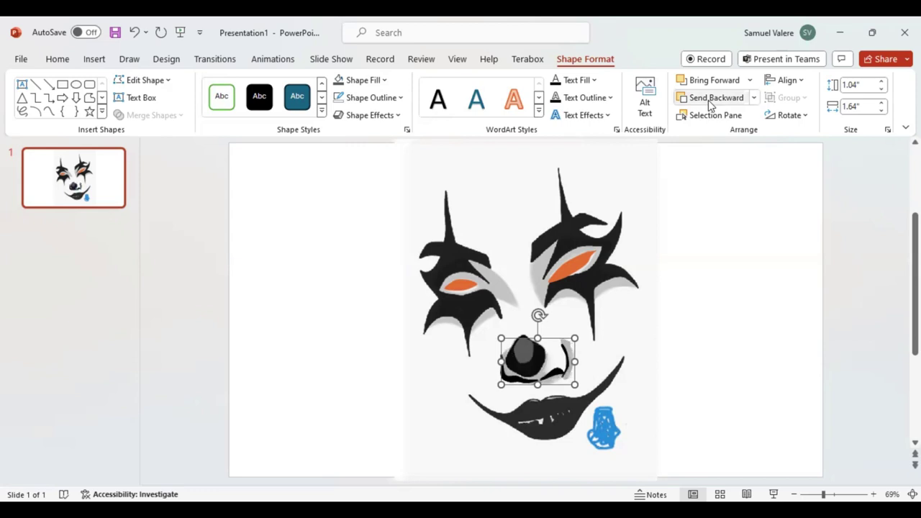
pyautogui.click(710, 100)
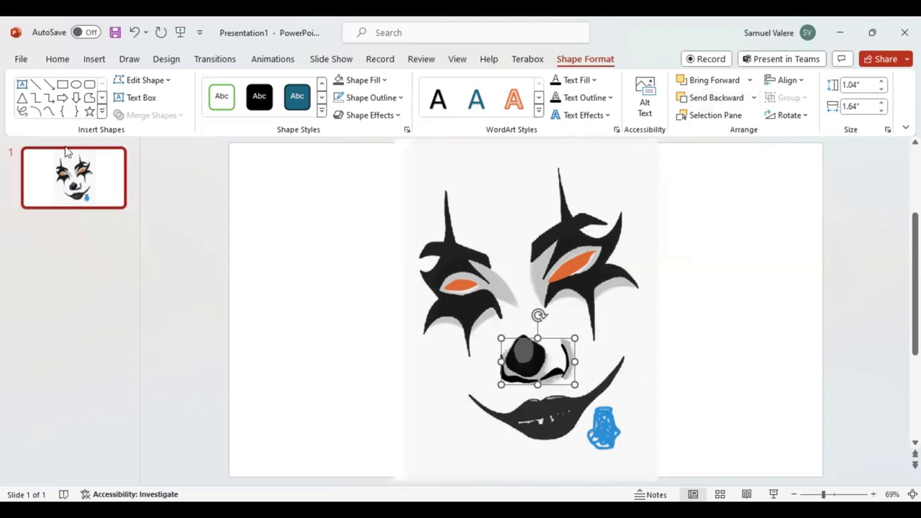
pyautogui.click(48, 111)
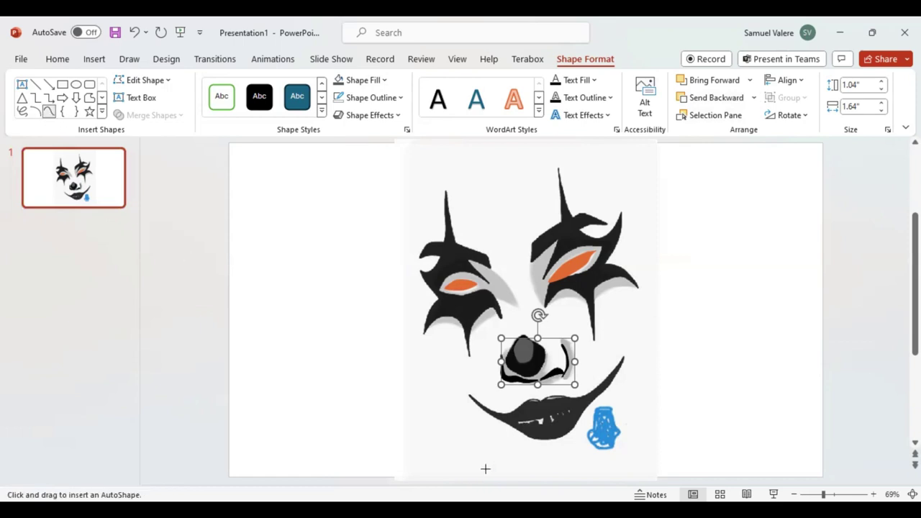
pyautogui.click(568, 410)
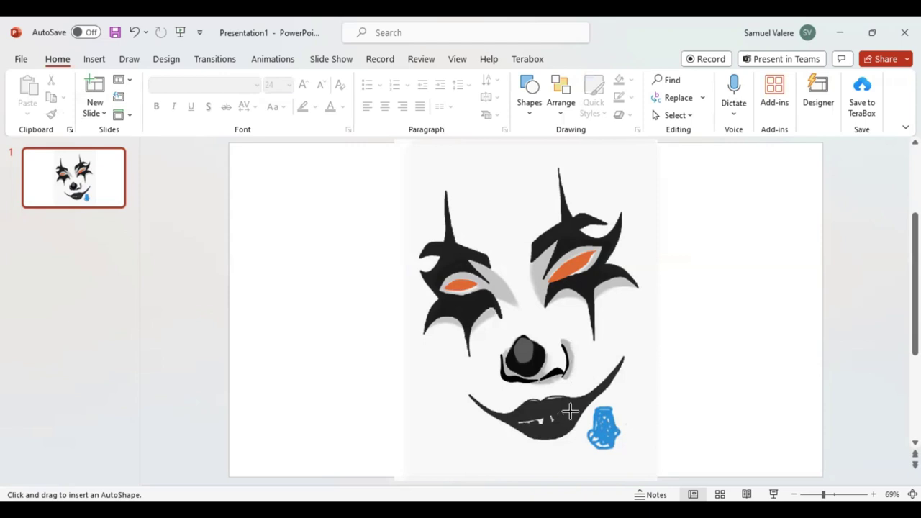
# Finish a tiny curve shape on the mouth, give it a fill colour, and zoom in on the mouth
pyautogui.doubleClick(569, 410)
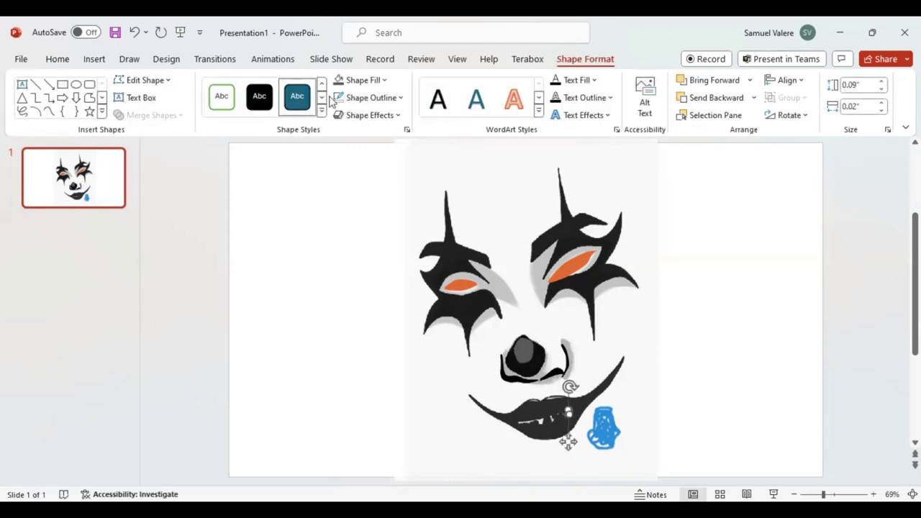
pyautogui.click(370, 80)
pyautogui.click(339, 118)
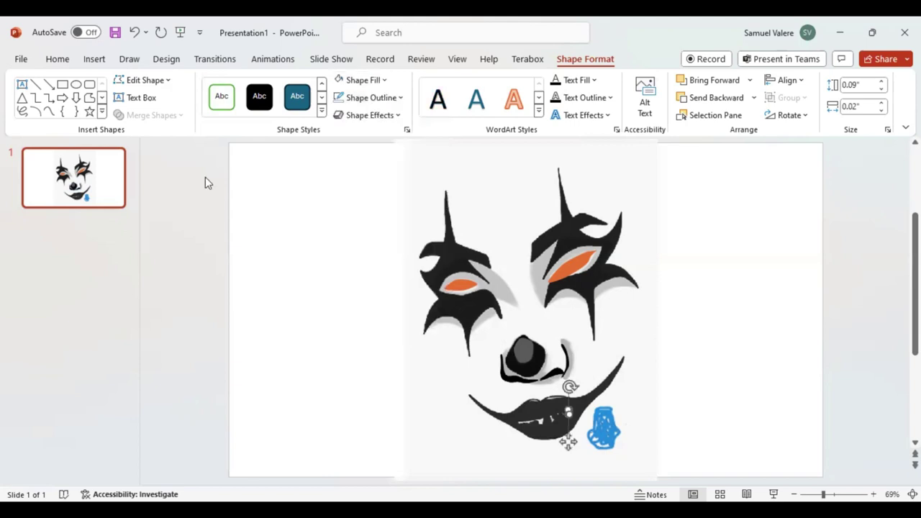
pyautogui.click(49, 112)
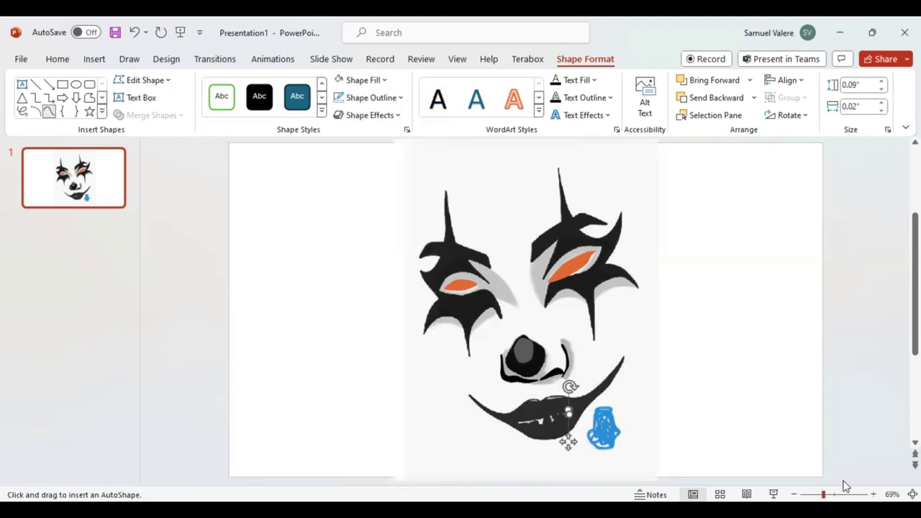
pyautogui.moveTo(842, 486); pyautogui.dragTo(850, 487)
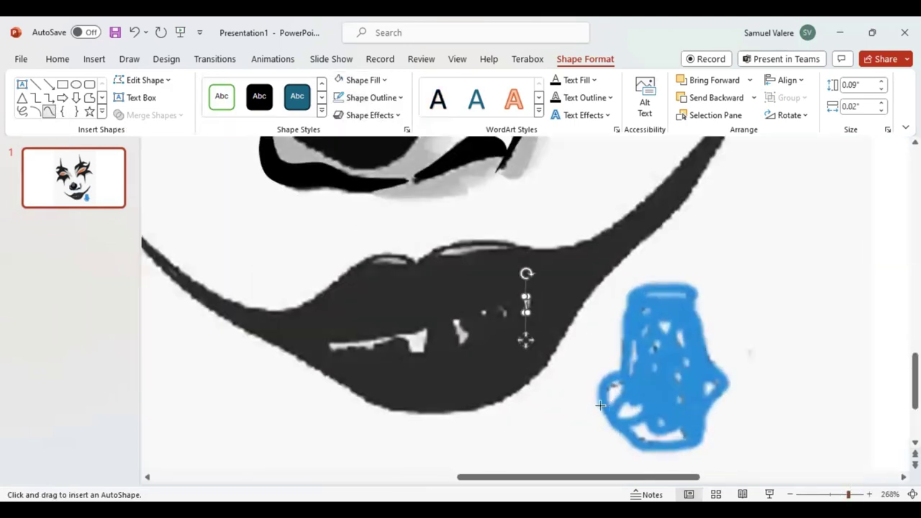
# Trace a small highlight on the lips and fill it white
pyautogui.click(455, 318)
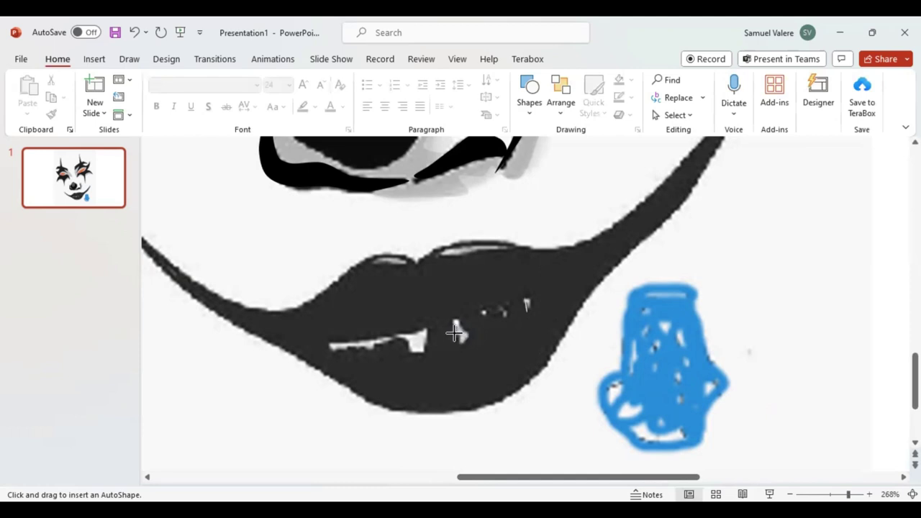
pyautogui.moveTo(451, 326)
pyautogui.mouseDown()
pyautogui.moveTo(466, 343)
pyautogui.moveTo(450, 321)
pyautogui.mouseUp()
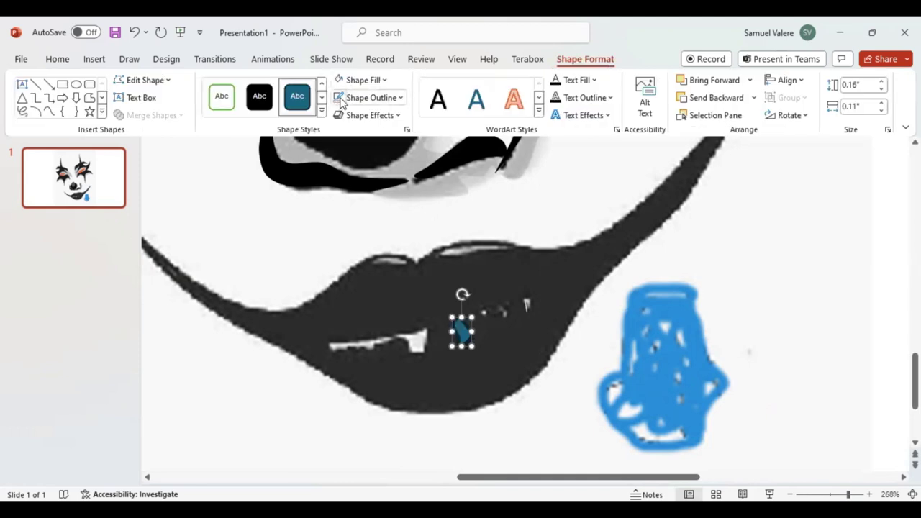
pyautogui.click(338, 79)
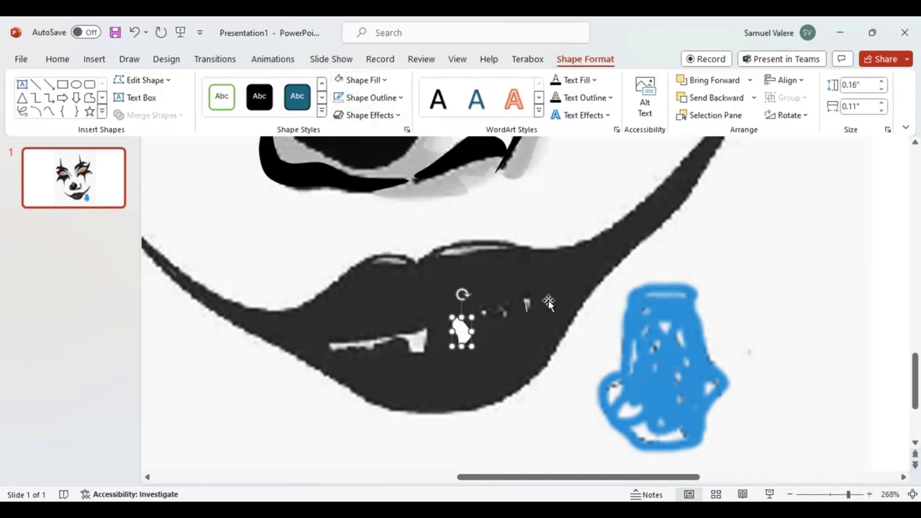
pyautogui.click(525, 306)
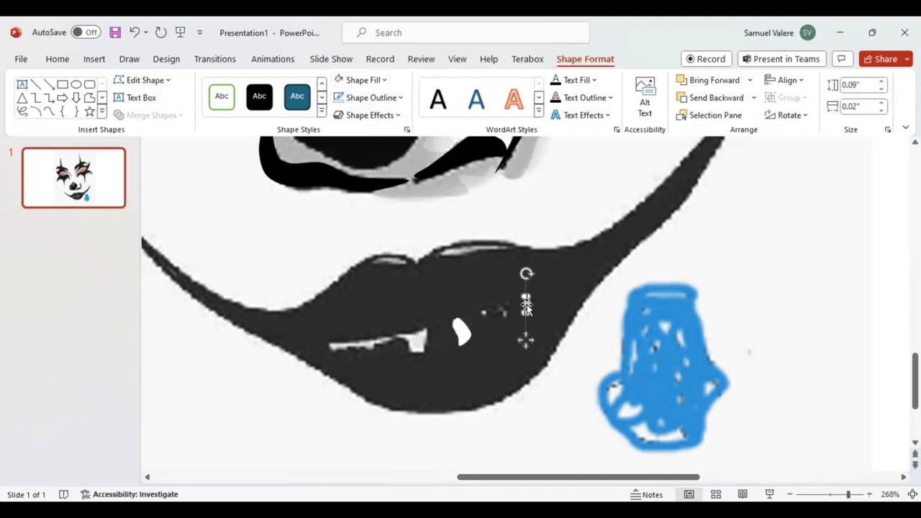
pyautogui.press('Escape')
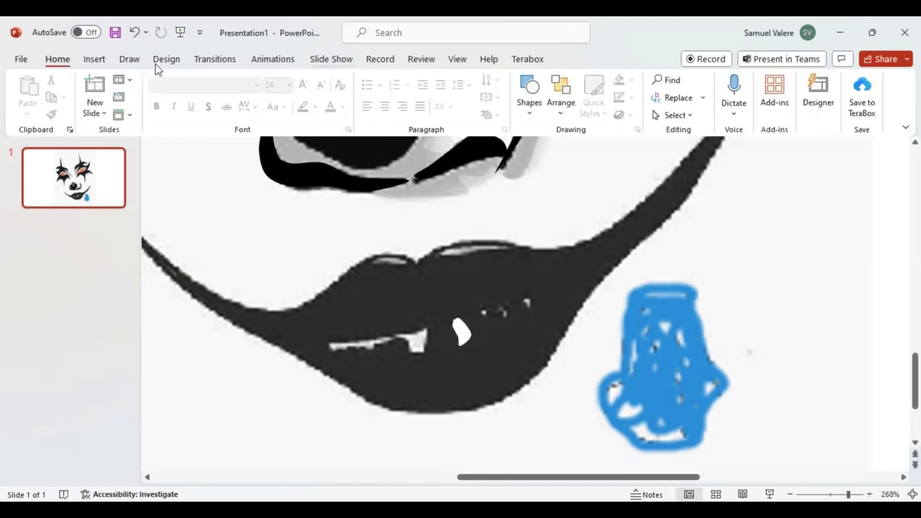
# Draw a second small white highlight on the lips using the Shapes gallery
pyautogui.click(95, 60)
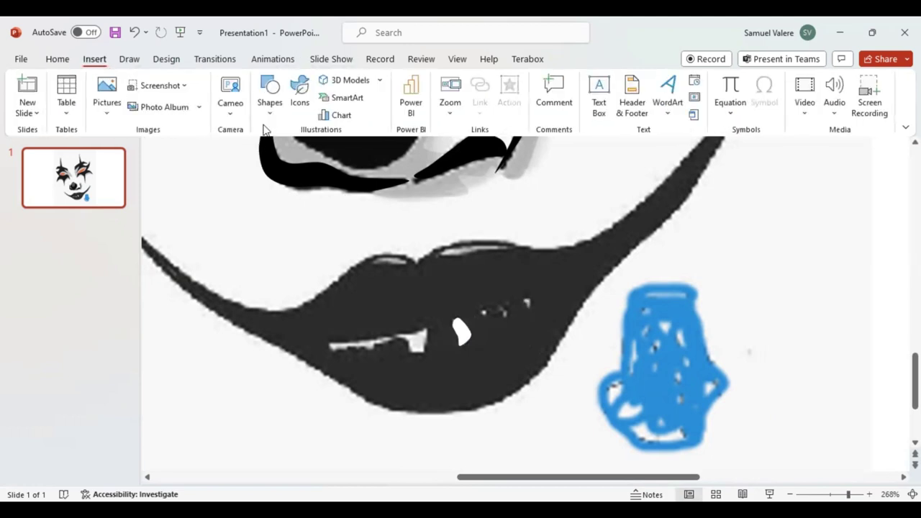
pyautogui.click(270, 97)
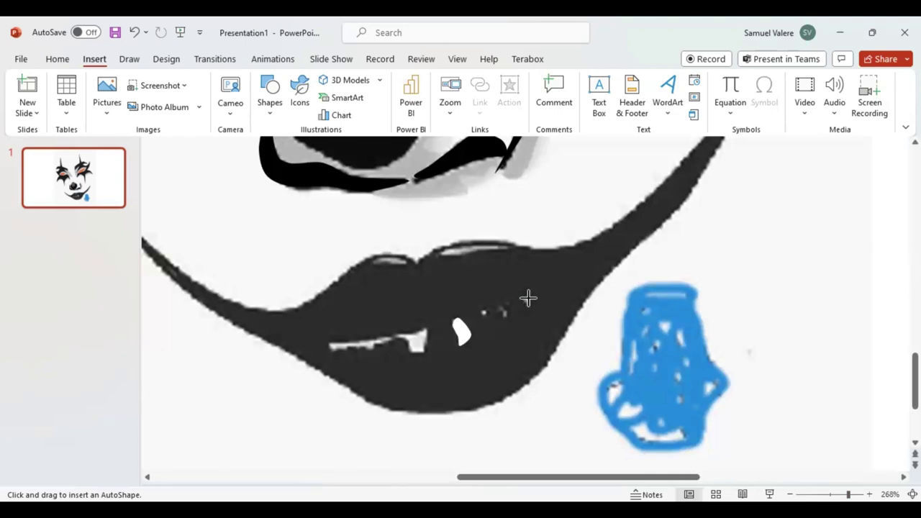
pyautogui.moveTo(528, 298); pyautogui.dragTo(533, 315)
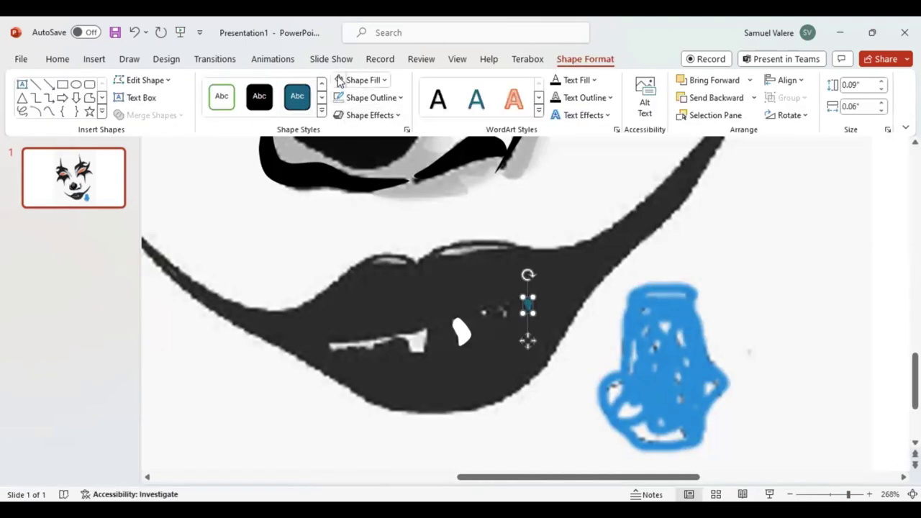
pyautogui.click(48, 111)
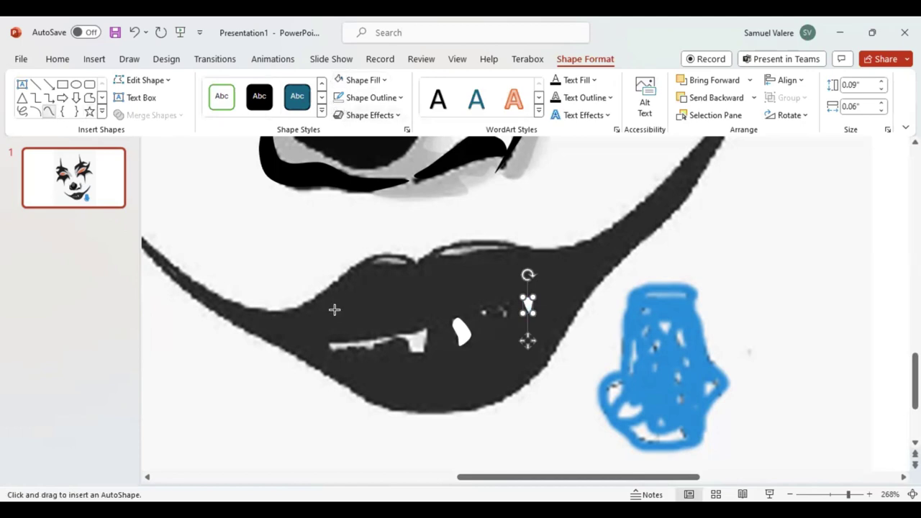
pyautogui.press('Escape')
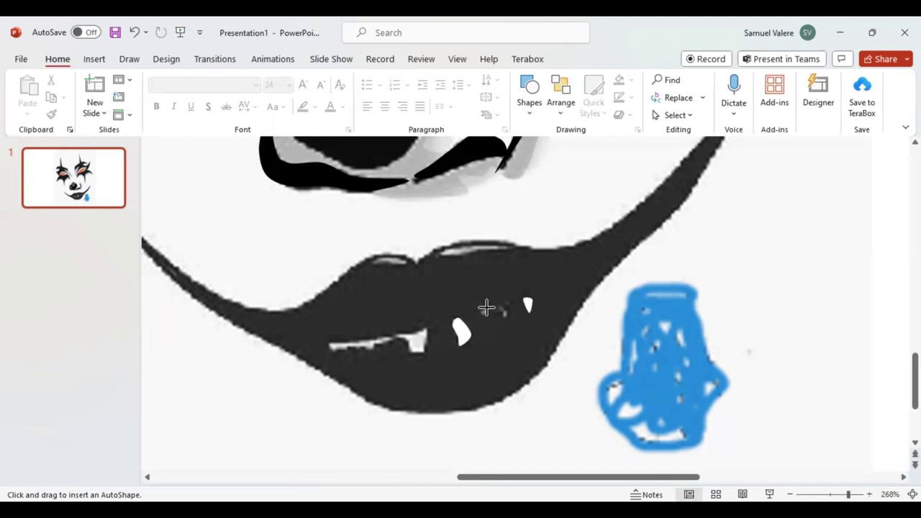
# Trace a teardrop glint on the lower lip and fill it white
pyautogui.click(486, 308)
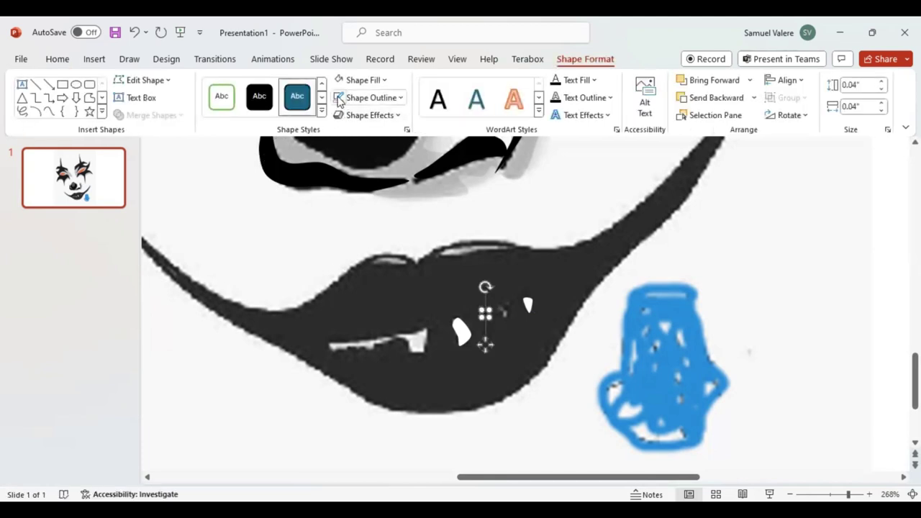
pyautogui.click(48, 113)
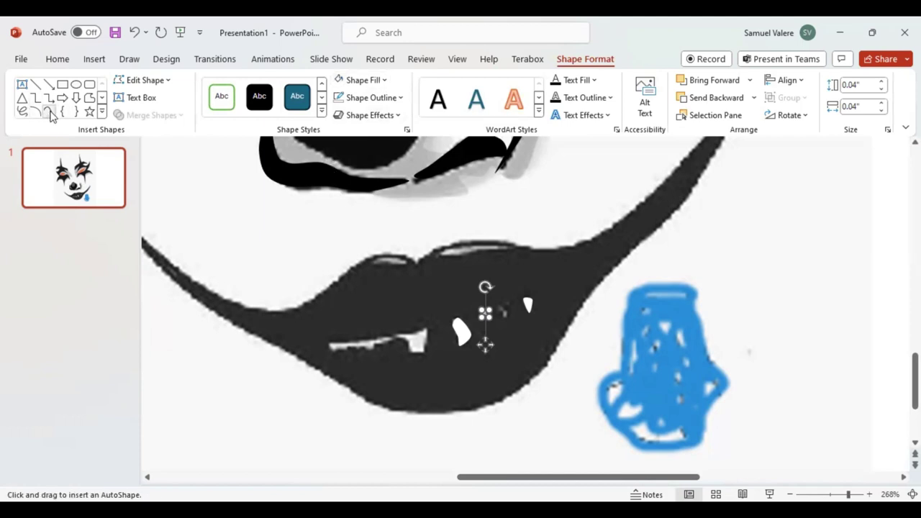
pyautogui.click(425, 335)
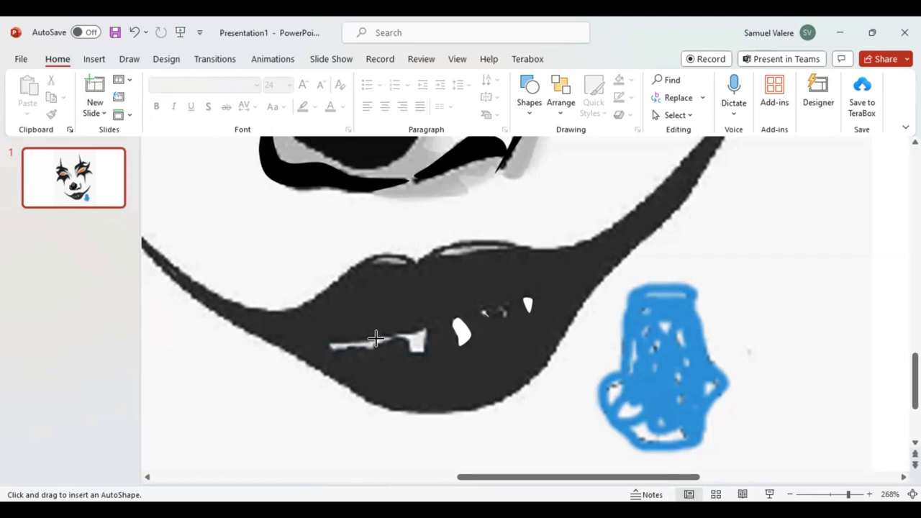
pyautogui.click(426, 330)
pyautogui.doubleClick(427, 329)
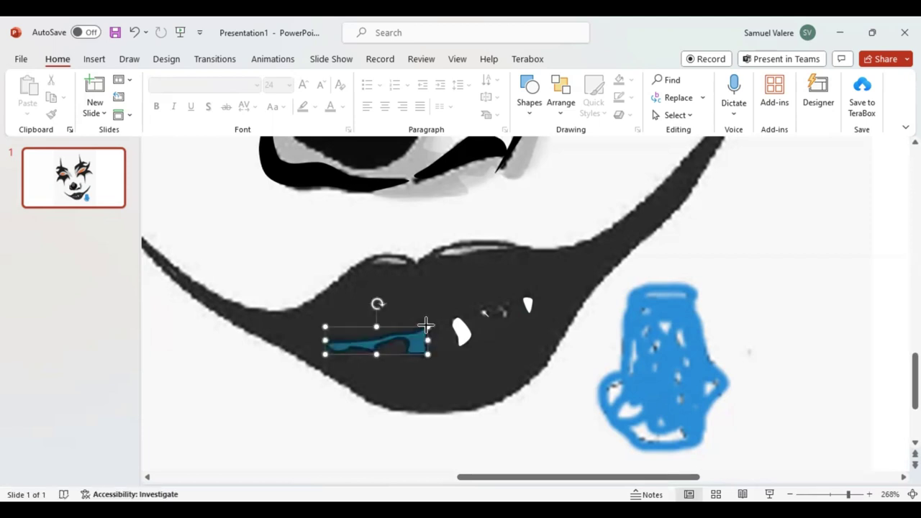
pyautogui.click(341, 81)
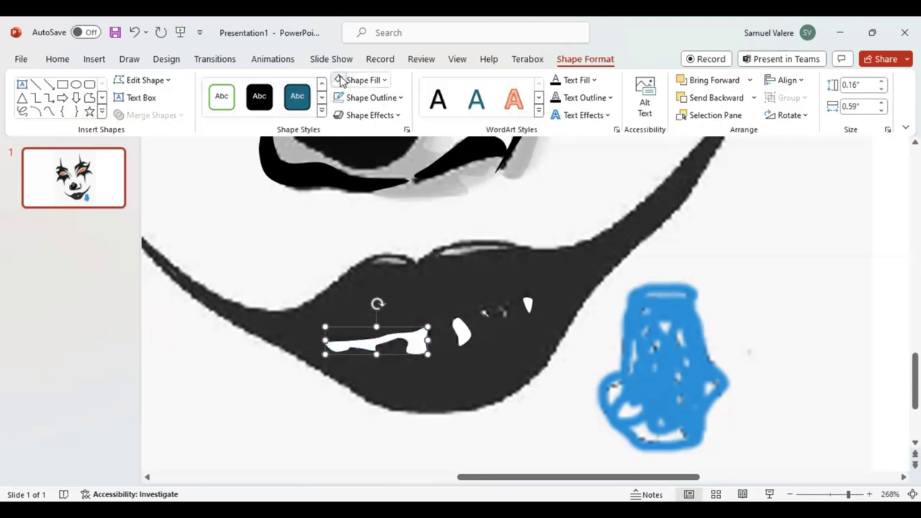
pyautogui.click(484, 315)
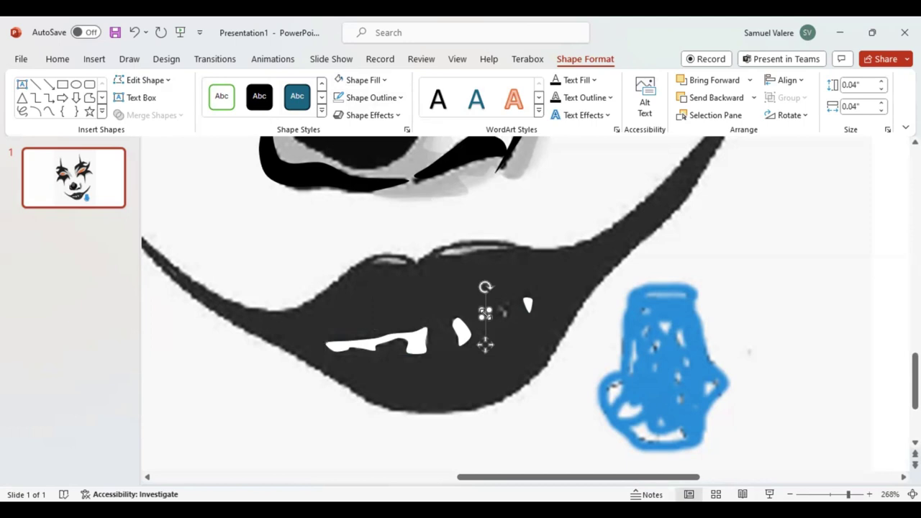
pyautogui.press('Escape')
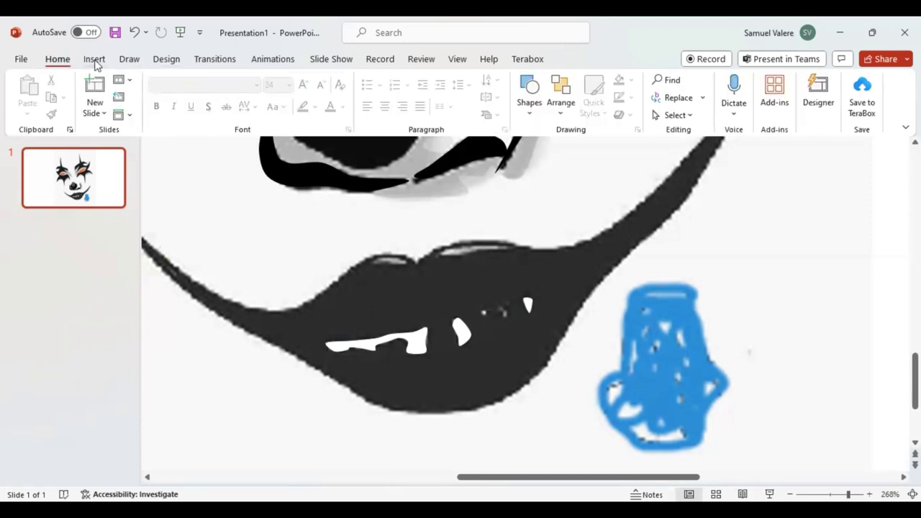
# Draw a tiny freeform highlight speck on the lip with Insert > Shapes > Freeform
pyautogui.click(94, 60)
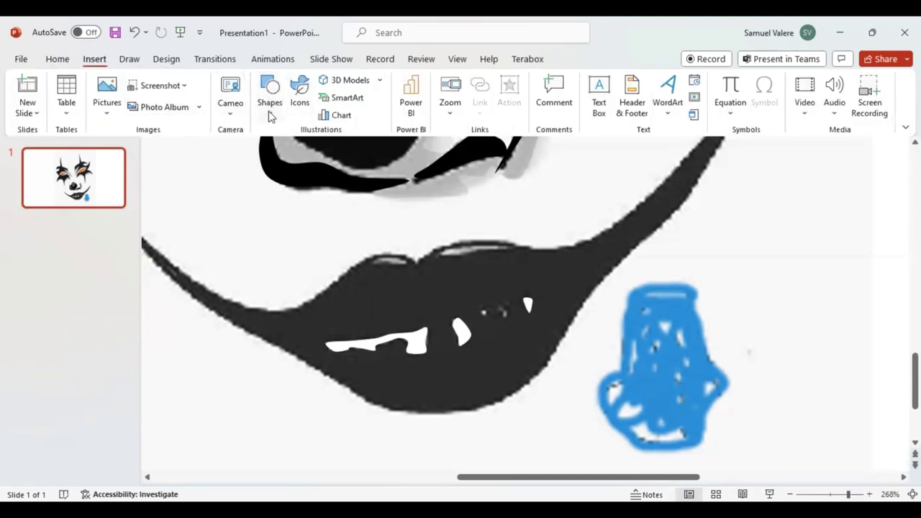
pyautogui.click(272, 119)
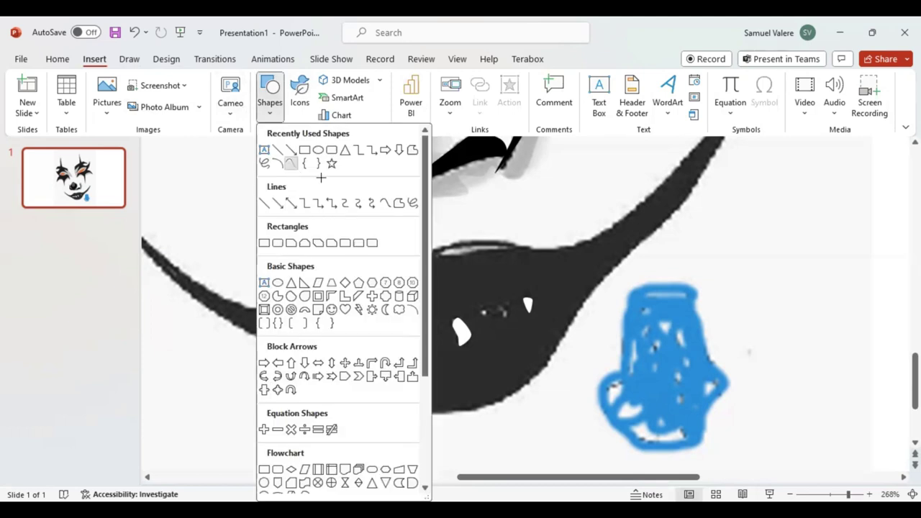
pyautogui.click(290, 163)
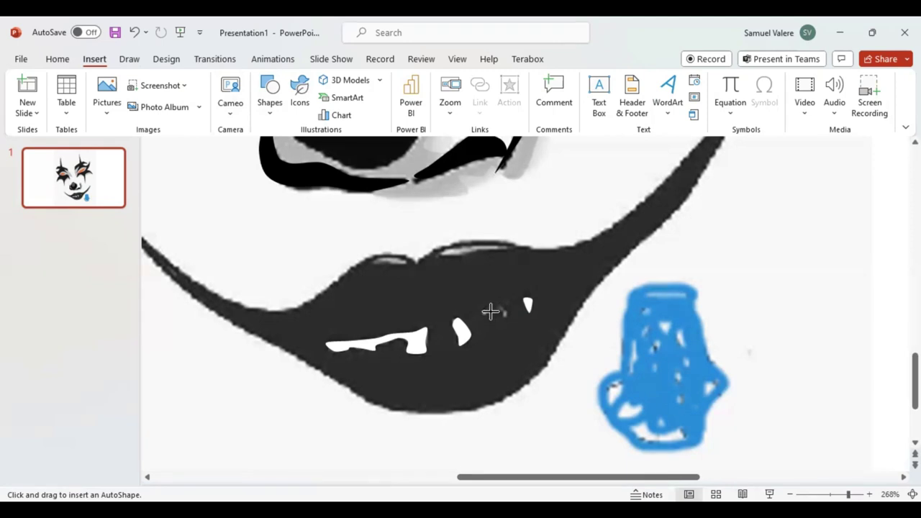
pyautogui.moveTo(488, 308); pyautogui.dragTo(483, 321)
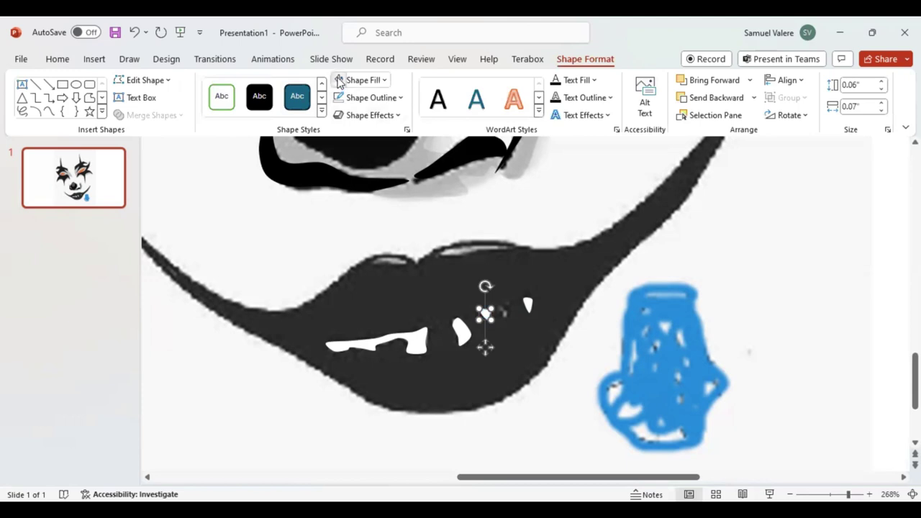
pyautogui.click(512, 347)
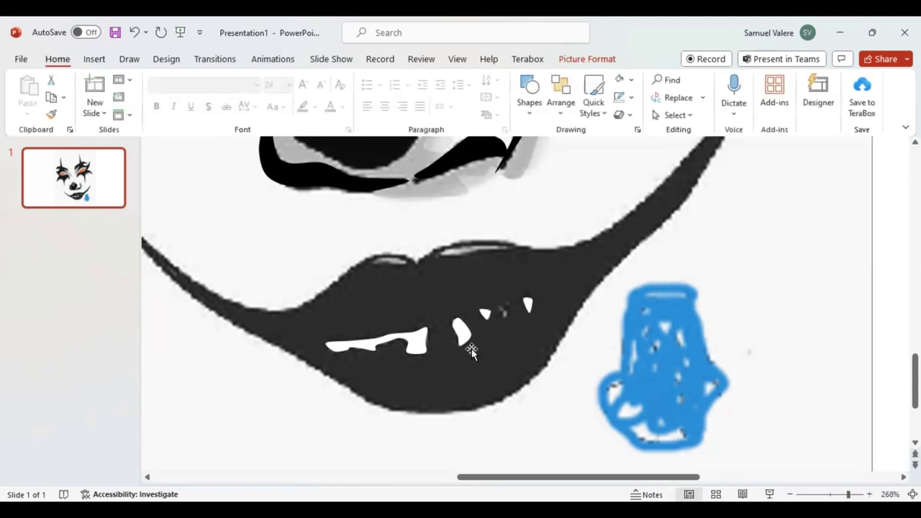
pyautogui.click(94, 59)
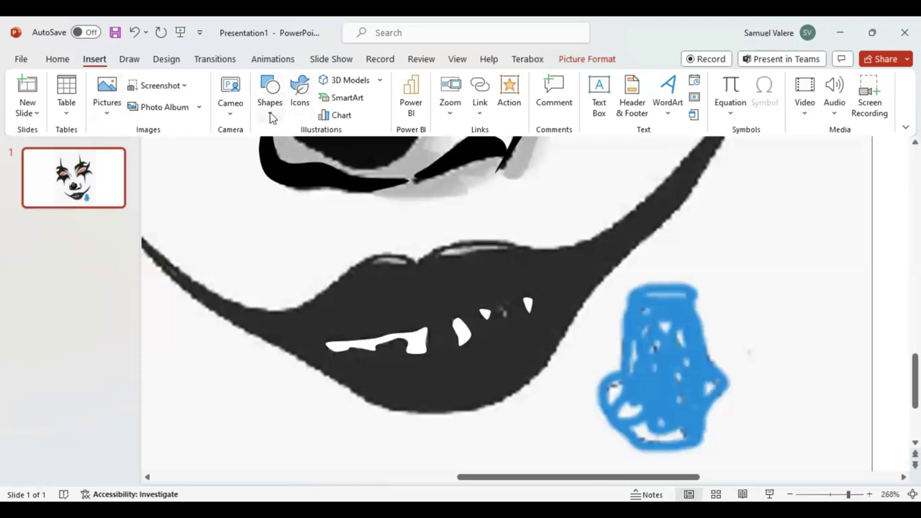
pyautogui.click(273, 120)
pyautogui.click(403, 195)
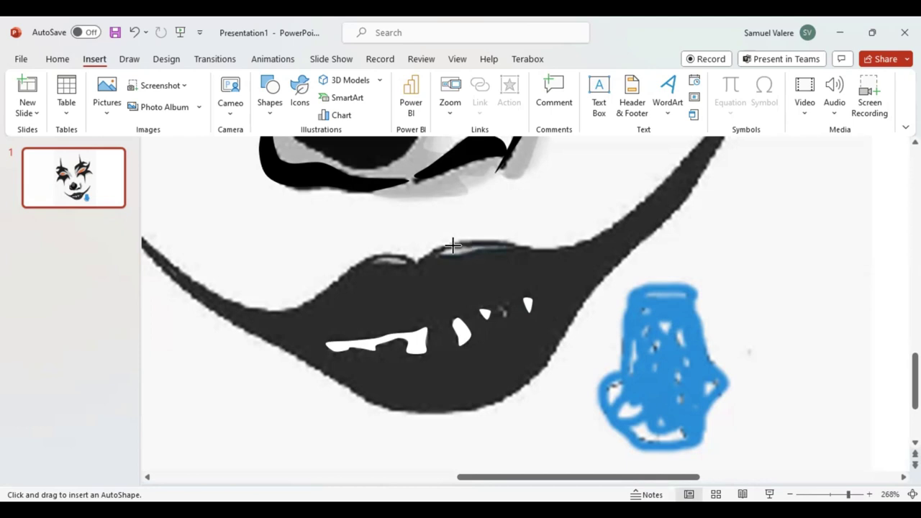
# Add a white highlight and a small white arc along the upper lip's top edge
pyautogui.moveTo(440, 245); pyautogui.dragTo(508, 257)
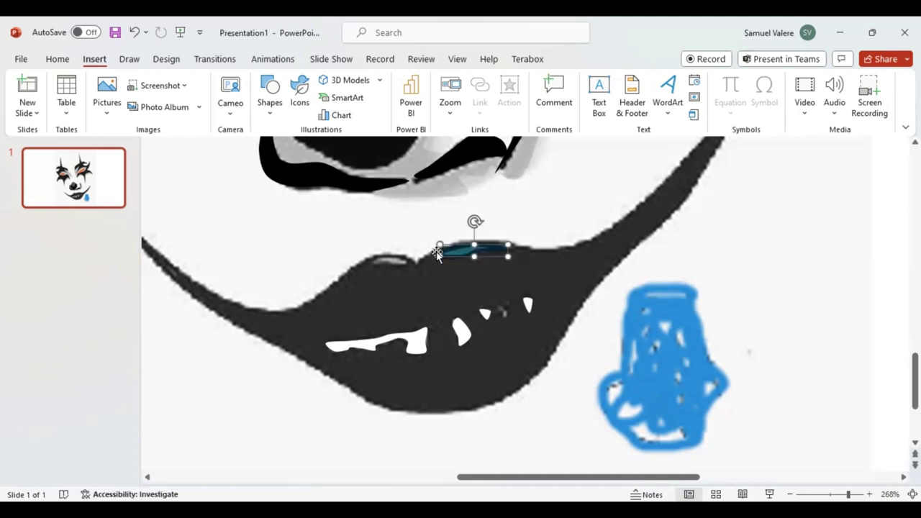
pyautogui.click(345, 80)
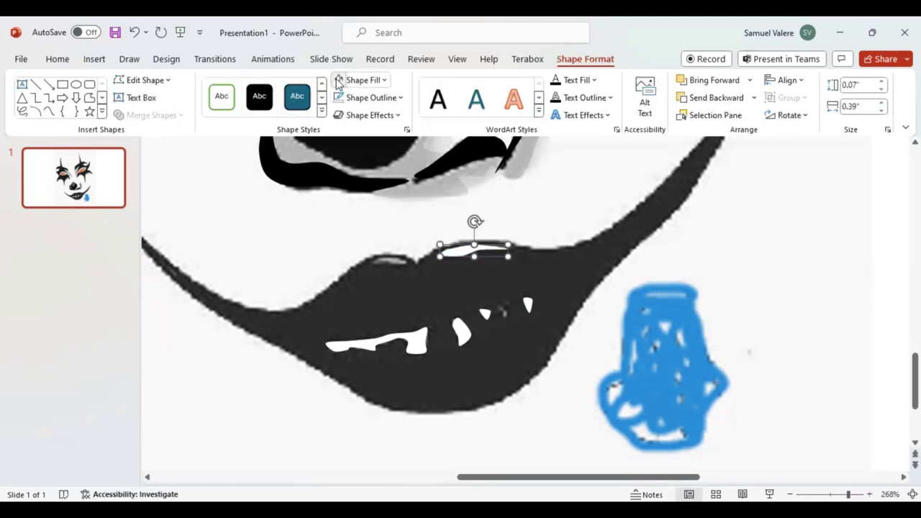
pyautogui.click(50, 112)
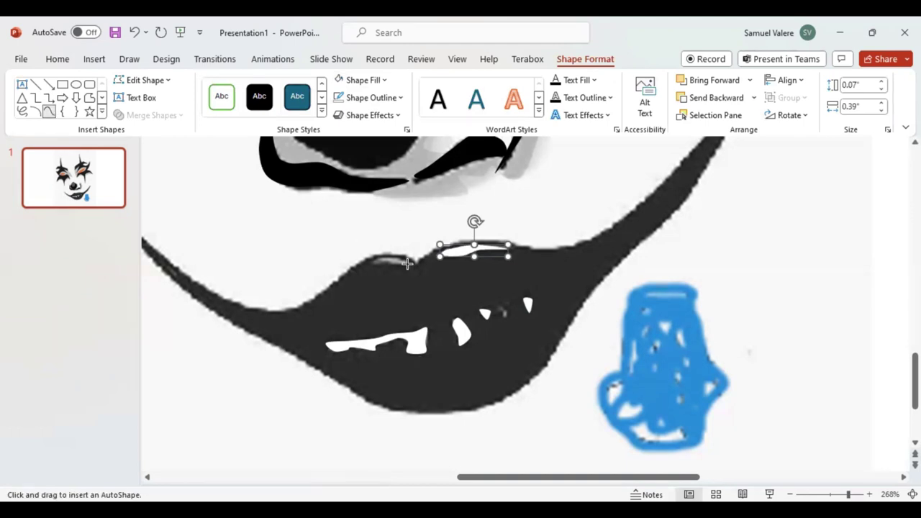
pyautogui.moveTo(407, 264); pyautogui.dragTo(388, 263)
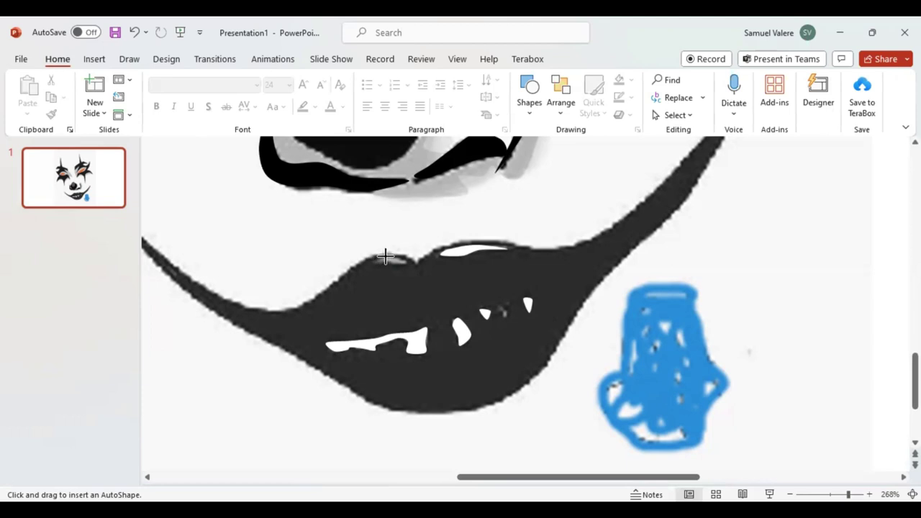
pyautogui.moveTo(371, 256); pyautogui.dragTo(408, 264)
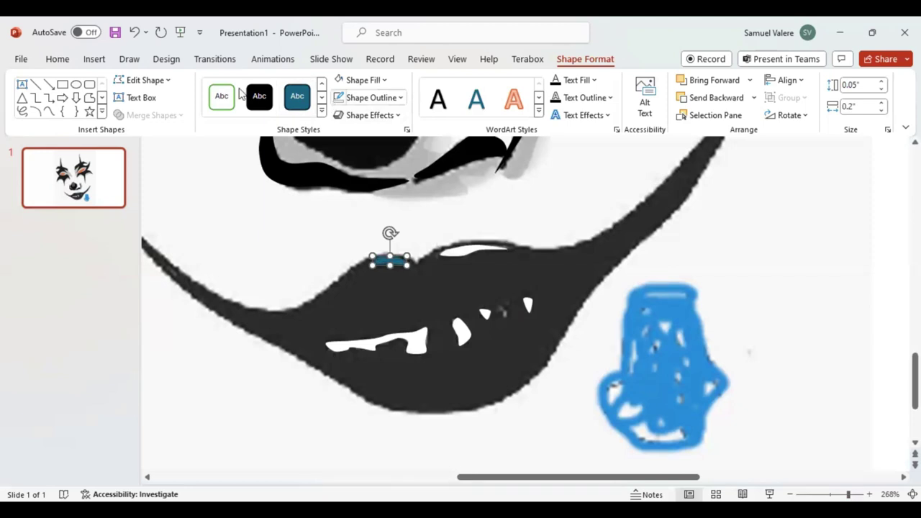
pyautogui.click(221, 96)
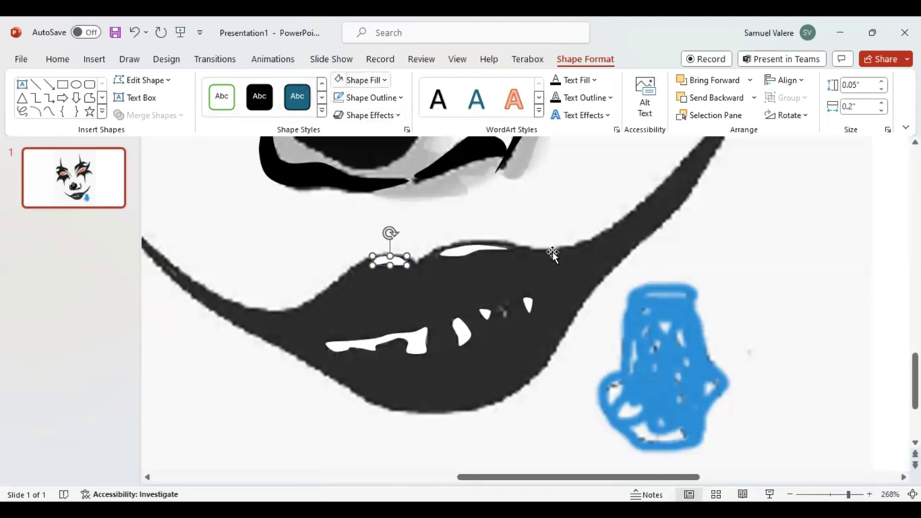
pyautogui.moveTo(848, 494); pyautogui.dragTo(827, 495)
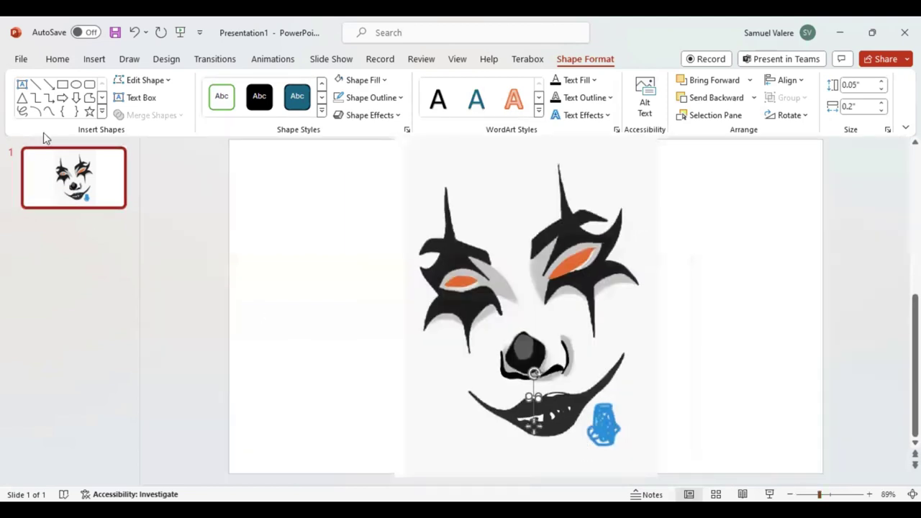
pyautogui.click(48, 112)
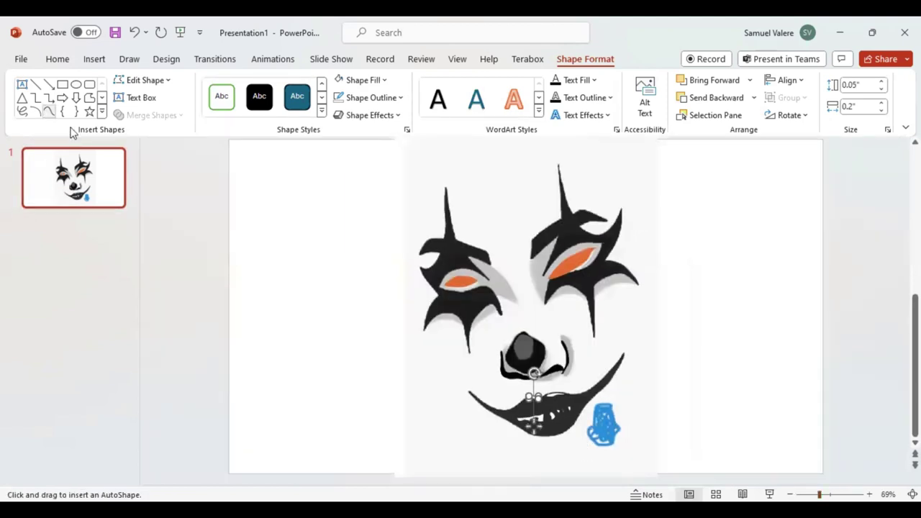
pyautogui.doubleClick(622, 352)
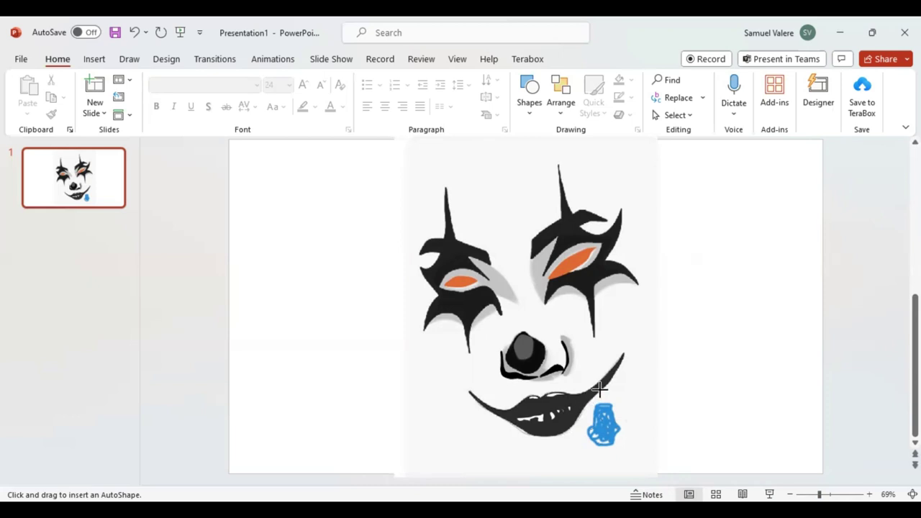
# Close the freeform outline traced around the whole mouth
pyautogui.click(623, 353)
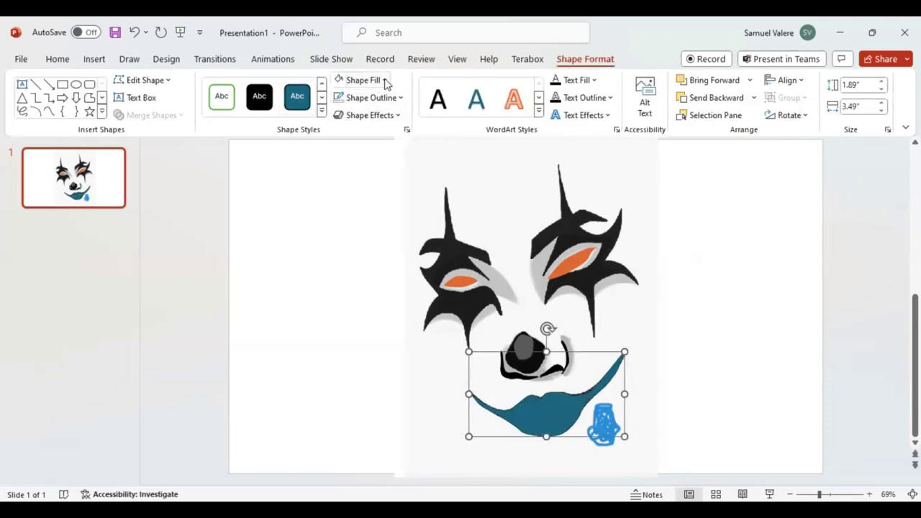
# Fill the mouth shape black and send it back three layers behind the white glints
pyautogui.click(384, 80)
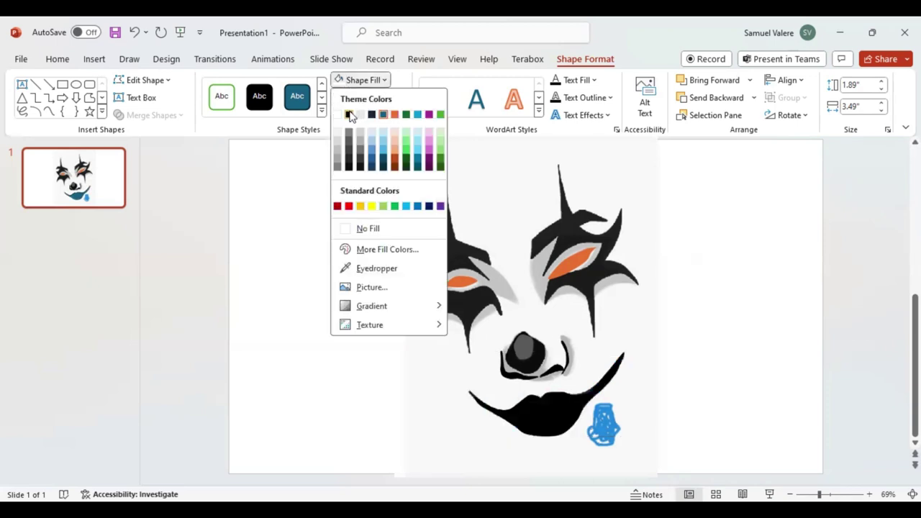
pyautogui.click(349, 115)
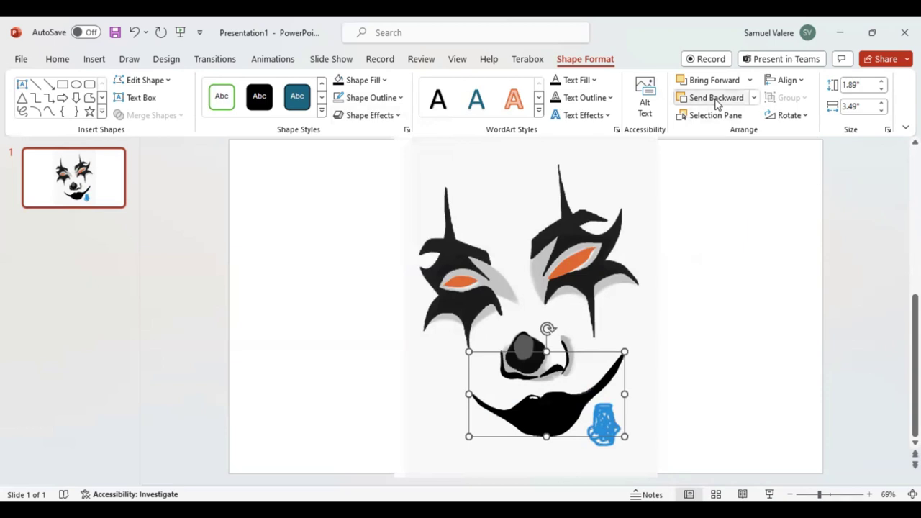
pyautogui.click(716, 99)
pyautogui.click(716, 99)
pyautogui.click(715, 100)
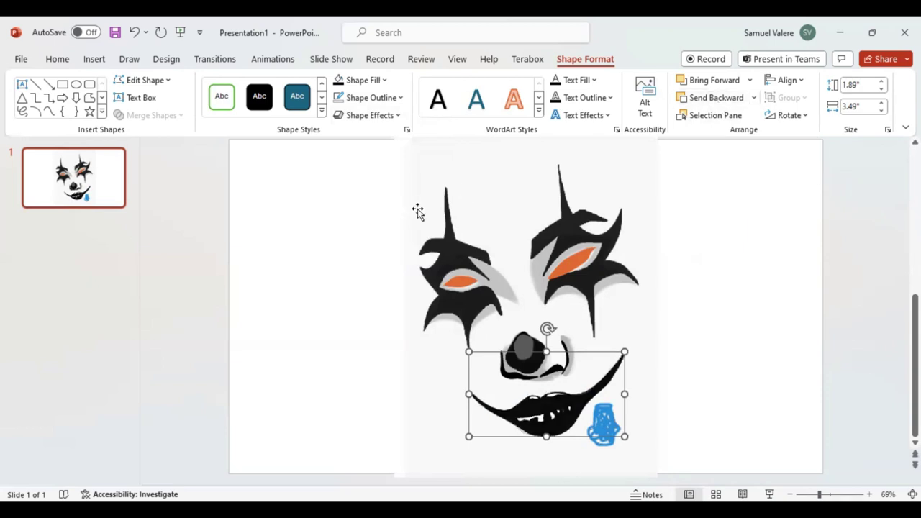
pyautogui.click(48, 112)
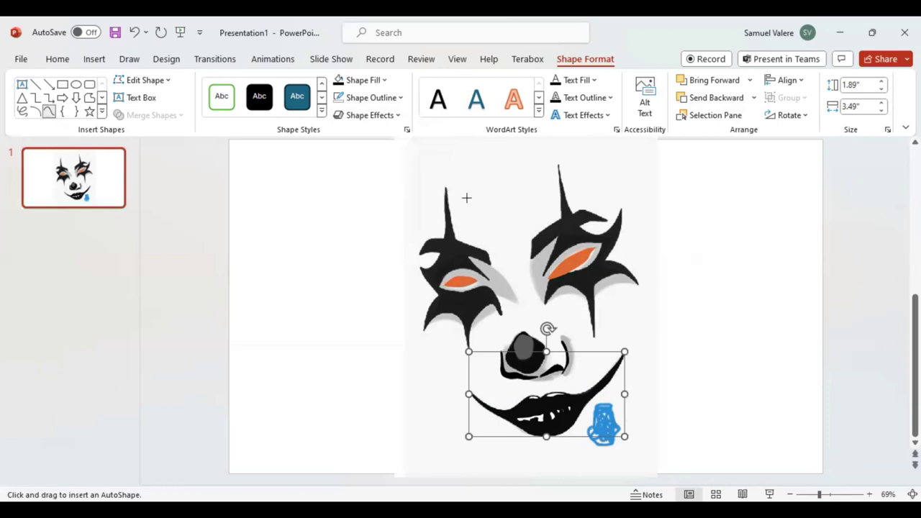
# Trace the left eye marking as a freeform shape and fill it black
pyautogui.click(446, 187)
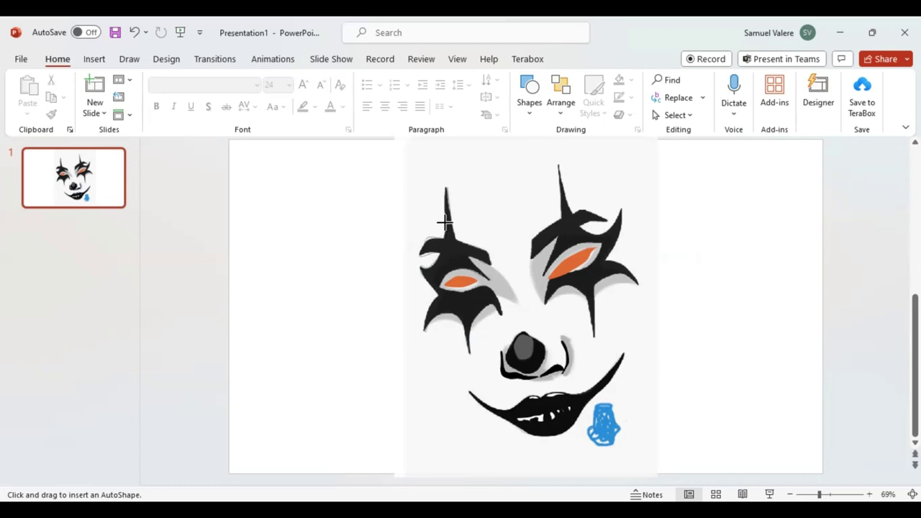
pyautogui.click(444, 188)
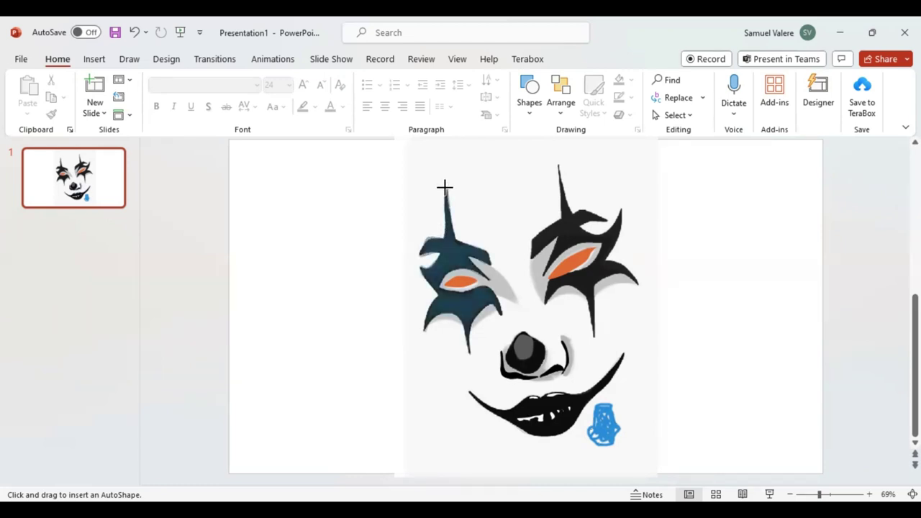
pyautogui.click(445, 187)
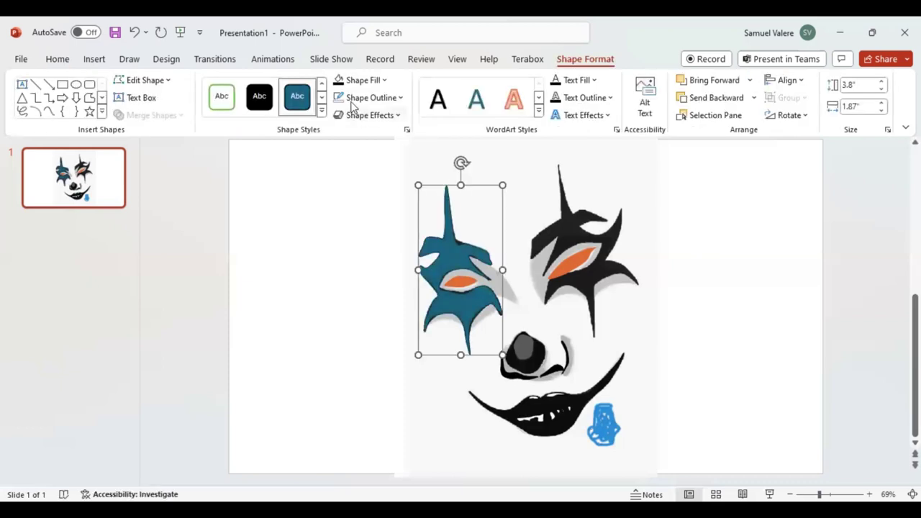
pyautogui.click(338, 80)
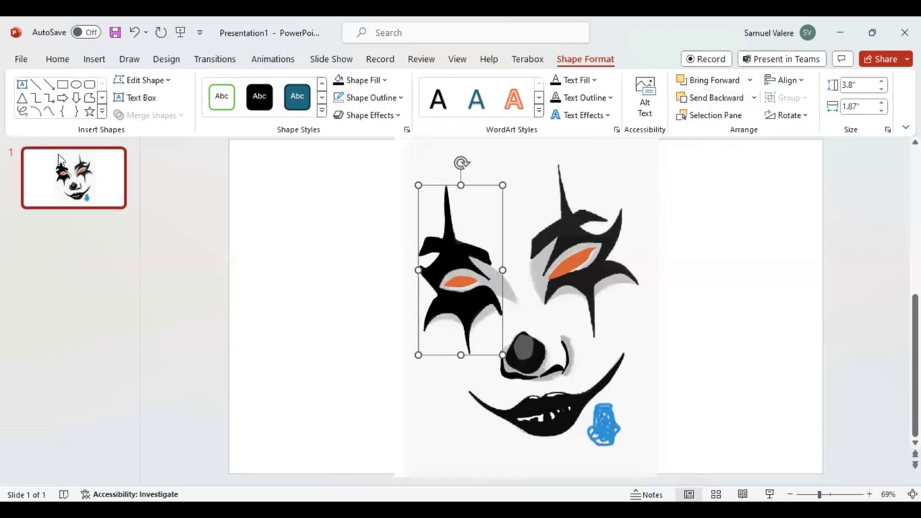
pyautogui.click(48, 112)
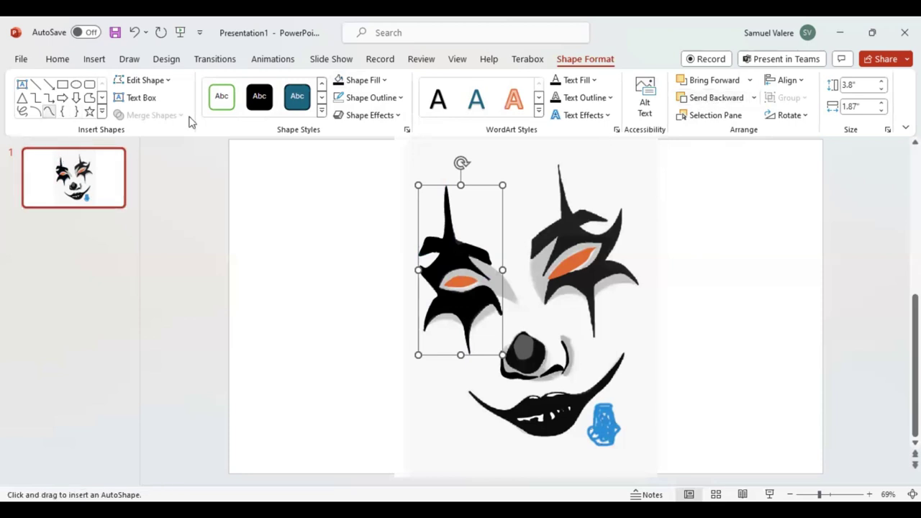
pyautogui.click(556, 182)
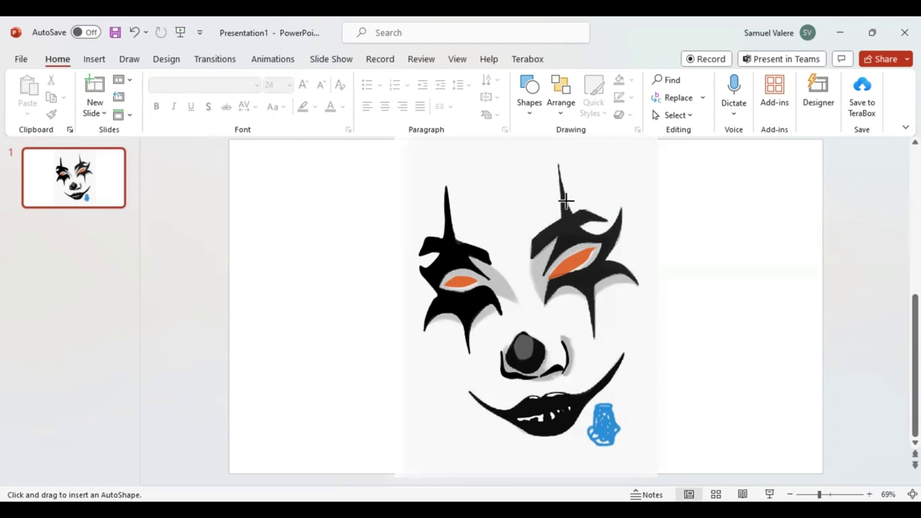
# Close the right-eye marking outline at the spike tip and fill it black
pyautogui.click(558, 164)
pyautogui.click(559, 164)
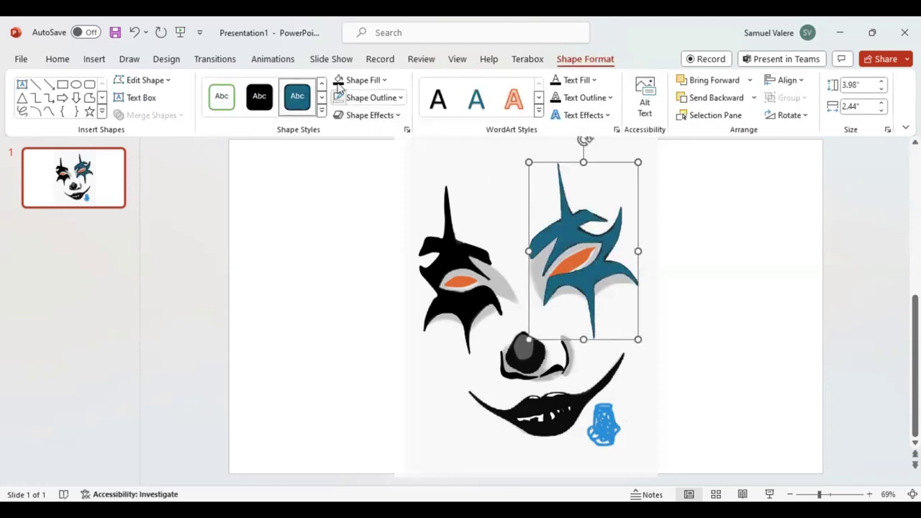
pyautogui.click(338, 80)
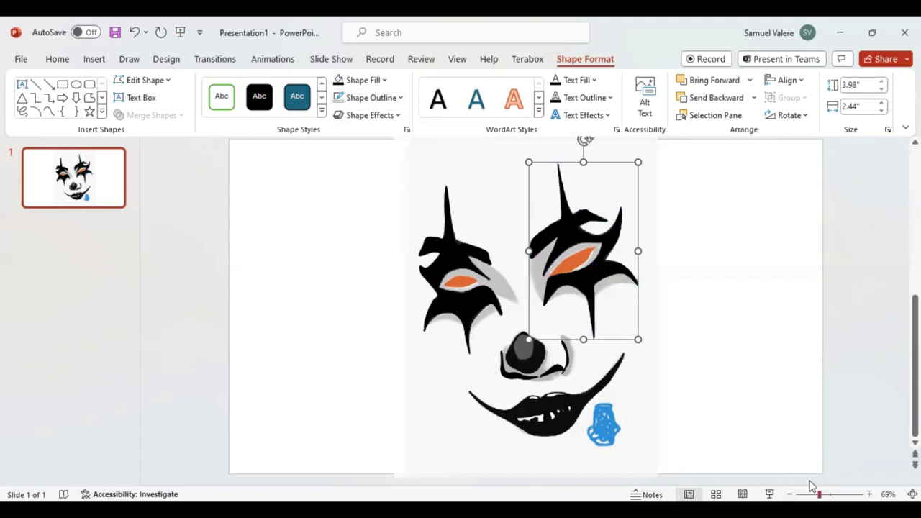
# Shrink the reference photo from its corner and move it to the top-right corner
pyautogui.click(417, 474)
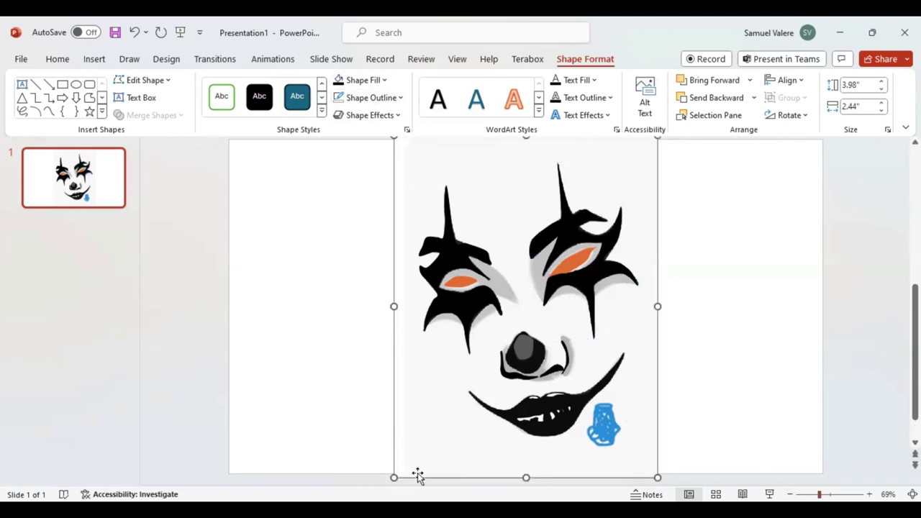
pyautogui.moveTo(393, 477)
pyautogui.mouseDown()
pyautogui.moveTo(595, 324)
pyautogui.moveTo(659, 217)
pyautogui.mouseUp()
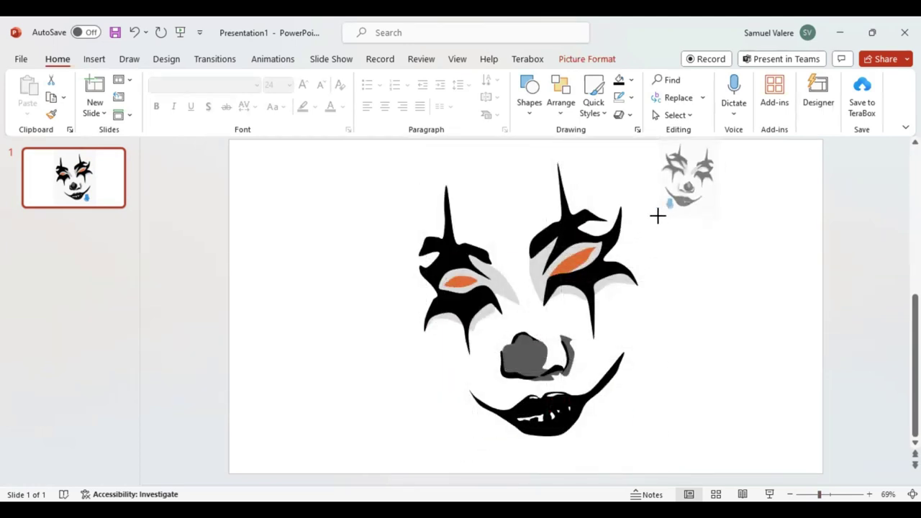
pyautogui.moveTo(658, 217)
pyautogui.mouseDown()
pyautogui.moveTo(648, 212)
pyautogui.moveTo(800, 195)
pyautogui.mouseUp()
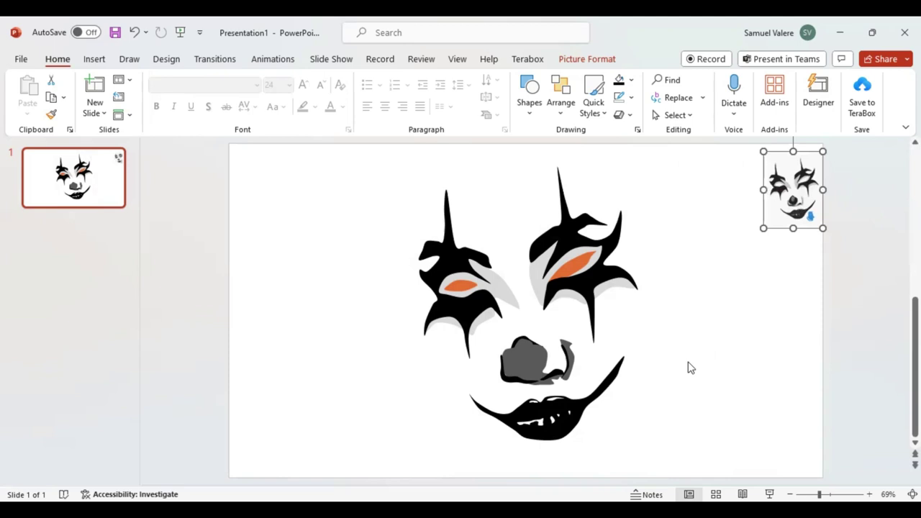
# Drag an edit point of the right eye's orange almond so it fills more of the eye opening
pyautogui.click(576, 258)
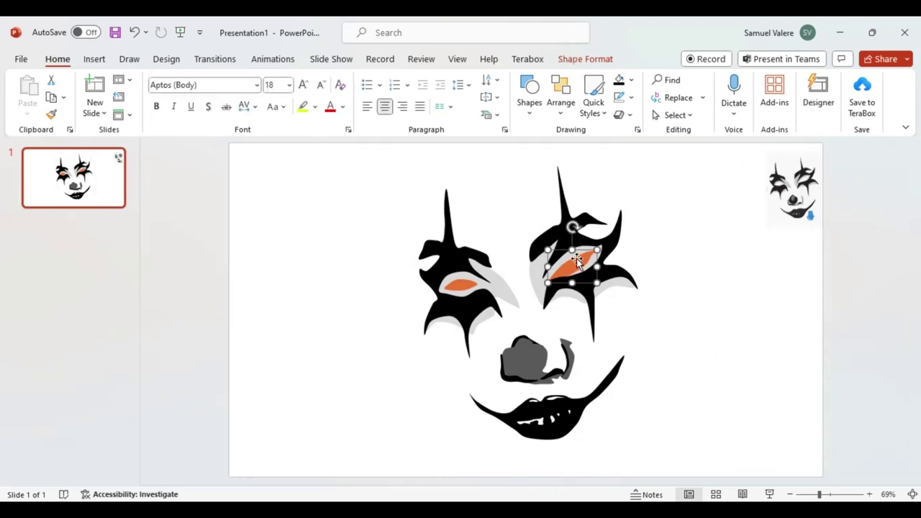
pyautogui.rightClick(577, 258)
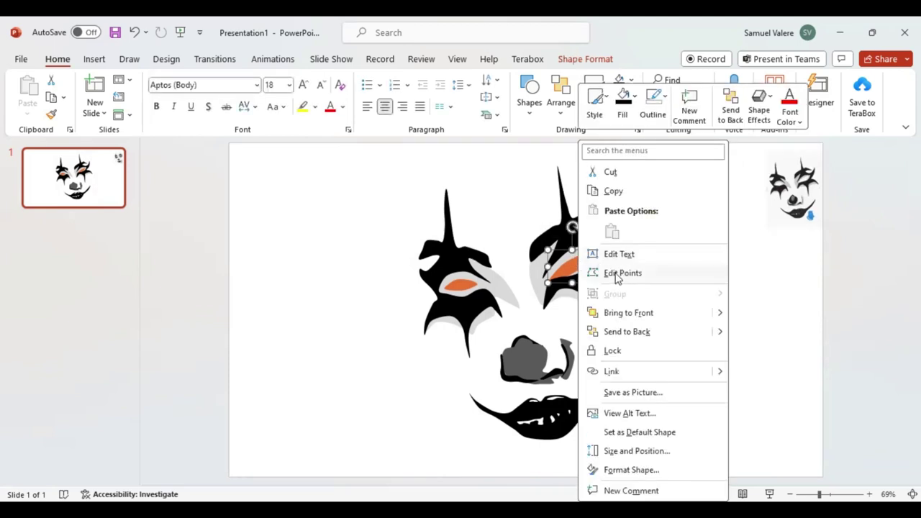
pyautogui.click(615, 277)
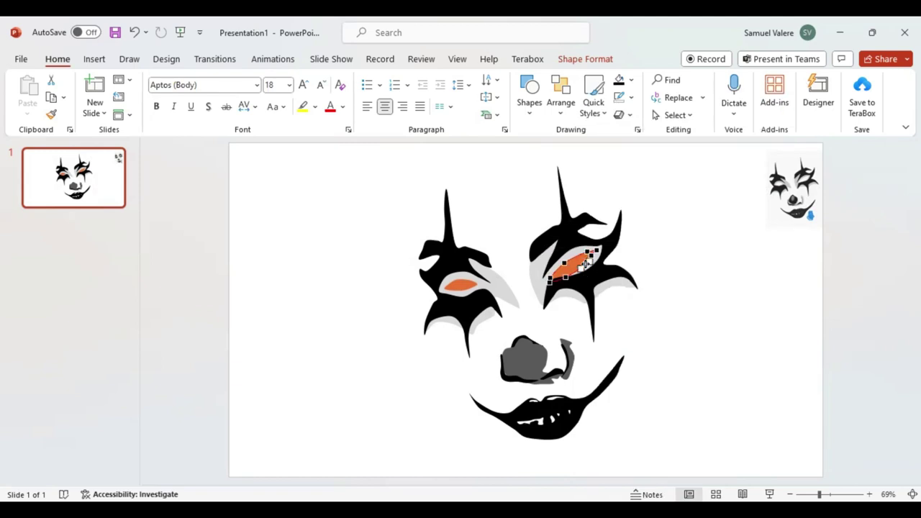
pyautogui.moveTo(586, 264); pyautogui.dragTo(594, 254)
pyautogui.click(675, 273)
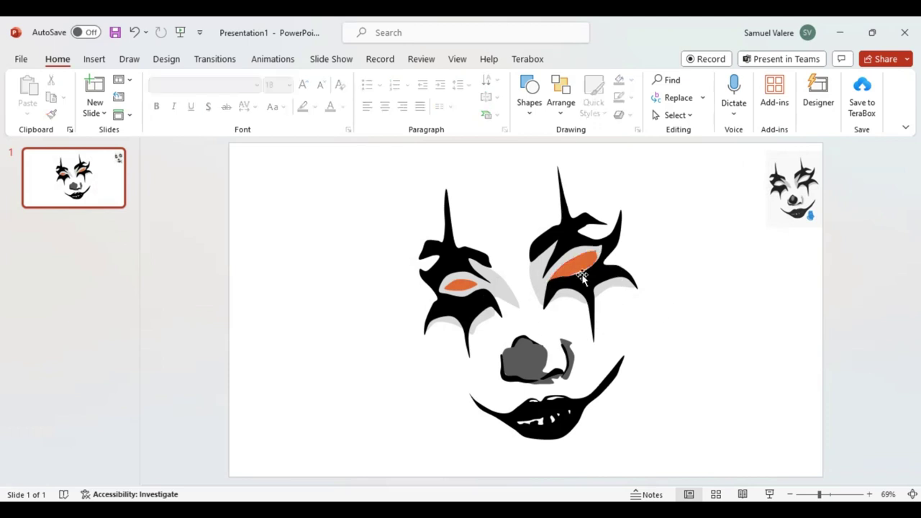
pyautogui.click(576, 267)
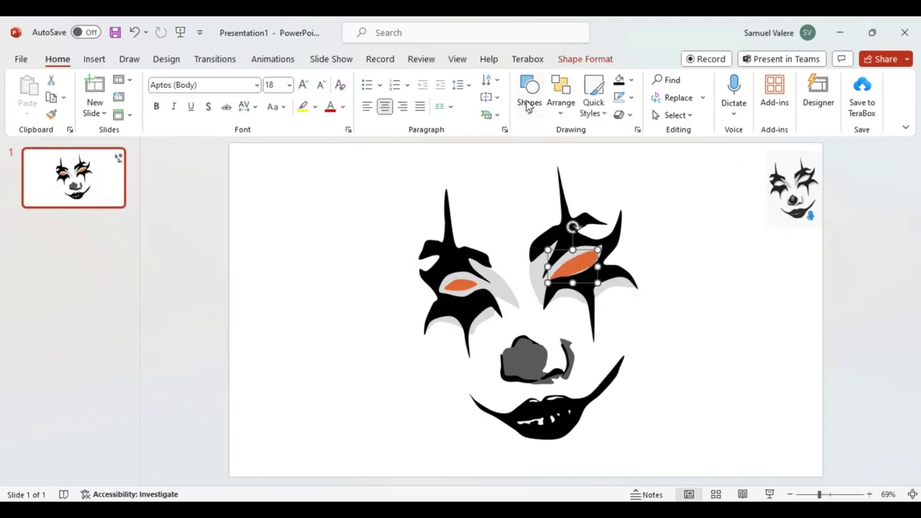
# Fill the right eye's almond shape white
pyautogui.click(576, 59)
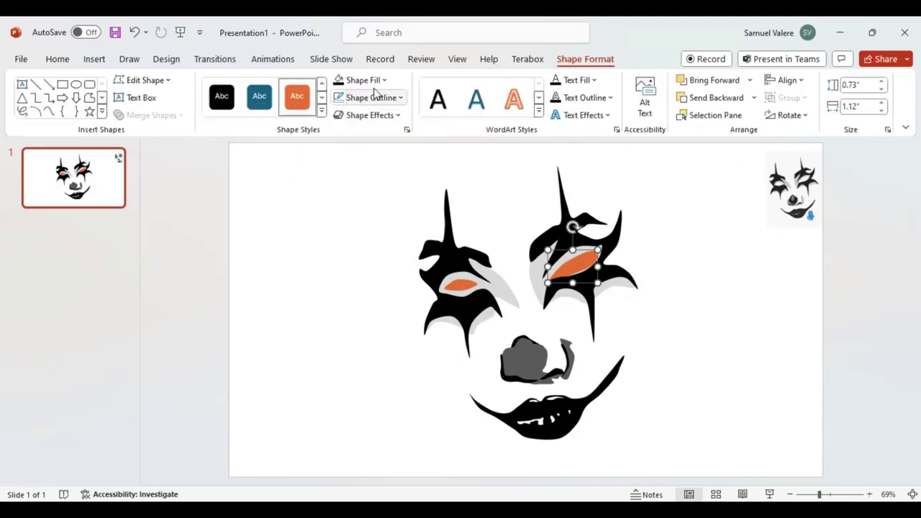
pyautogui.click(362, 80)
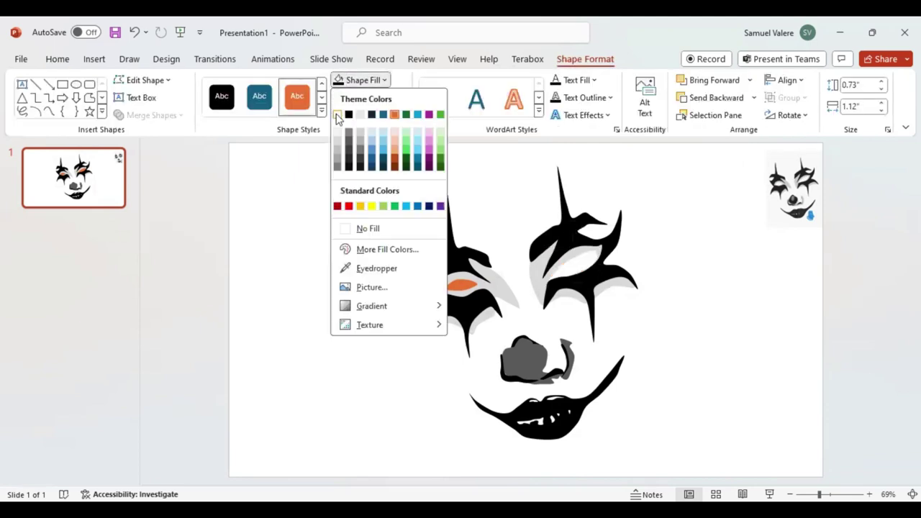
pyautogui.click(338, 115)
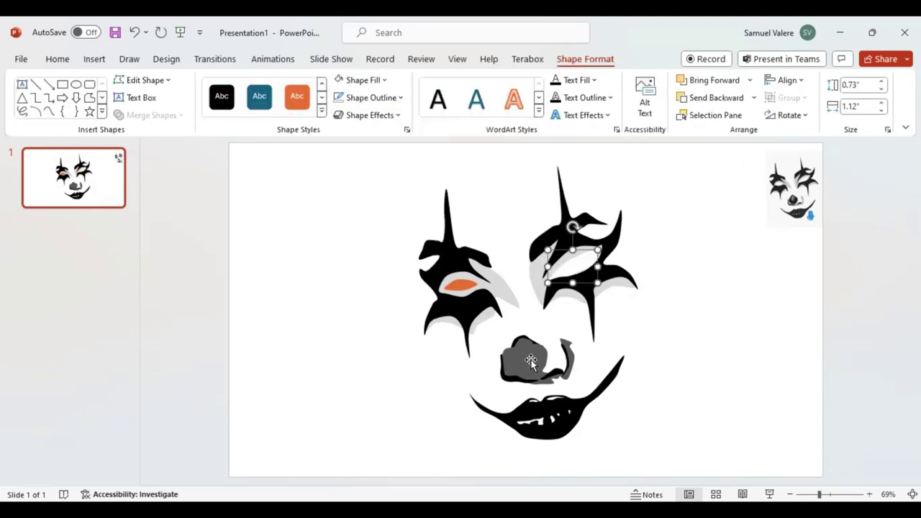
# Send the grey nose blob backward behind the black nose circle
pyautogui.click(531, 361)
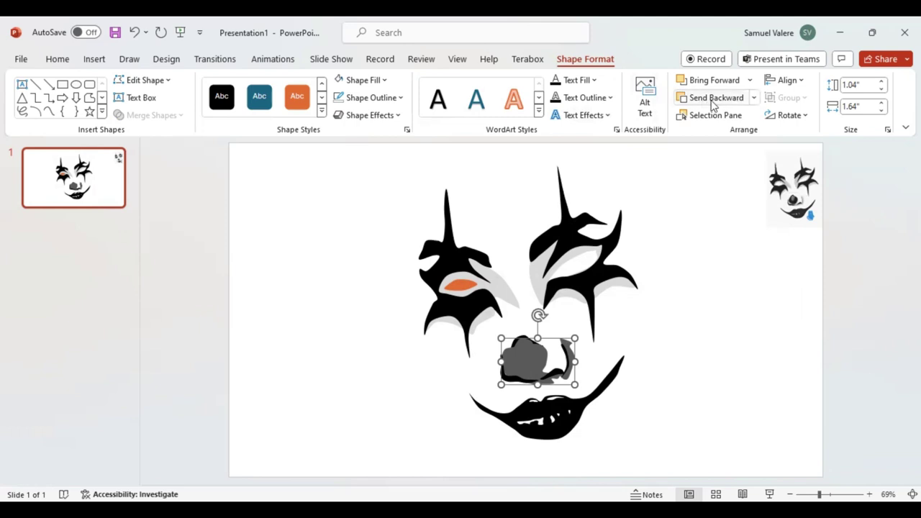
pyautogui.click(706, 101)
pyautogui.click(706, 101)
pyautogui.click(707, 101)
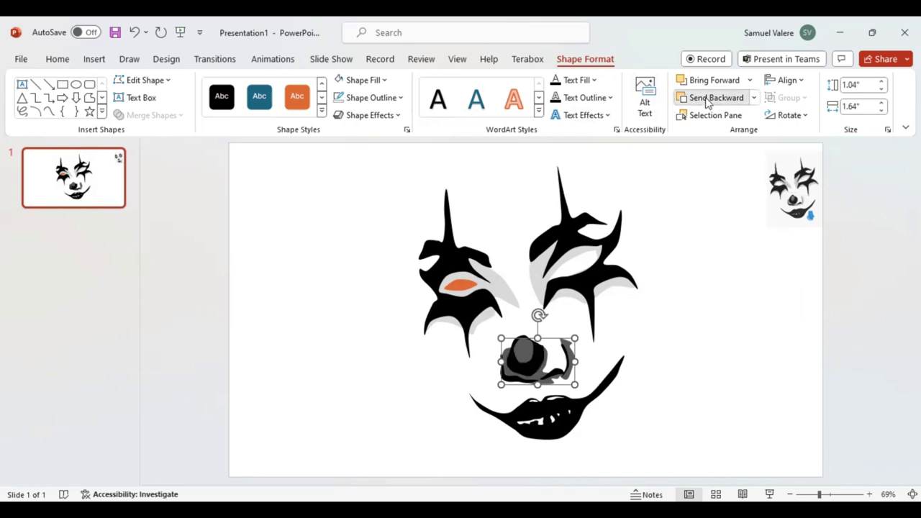
pyautogui.click(706, 101)
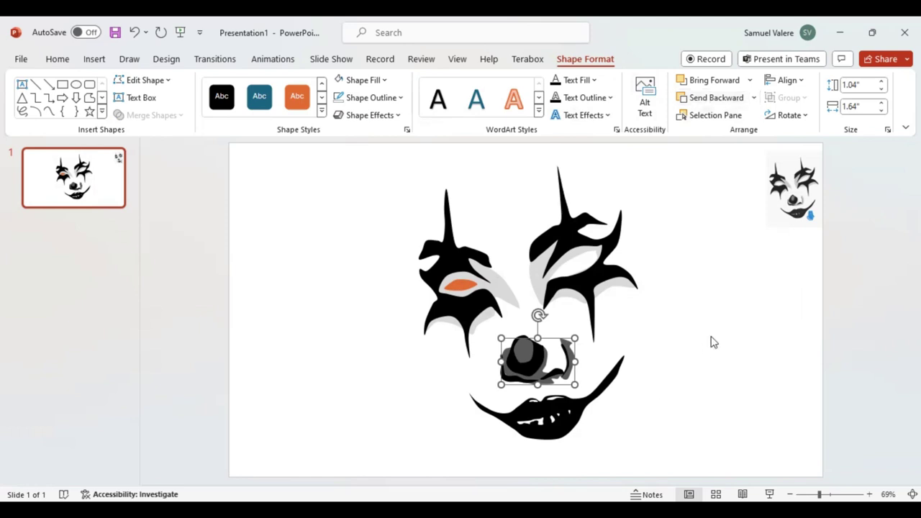
# Give the nose shape a gray fill
pyautogui.click(604, 288)
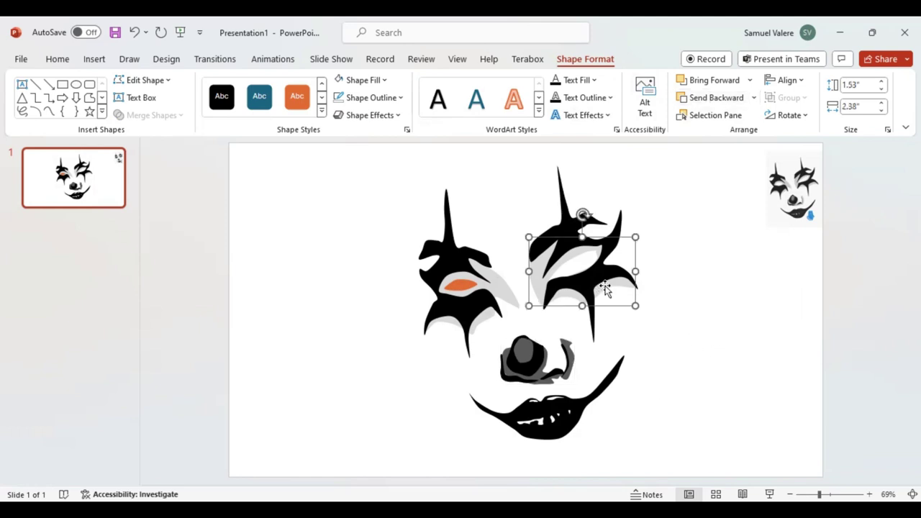
pyautogui.click(384, 80)
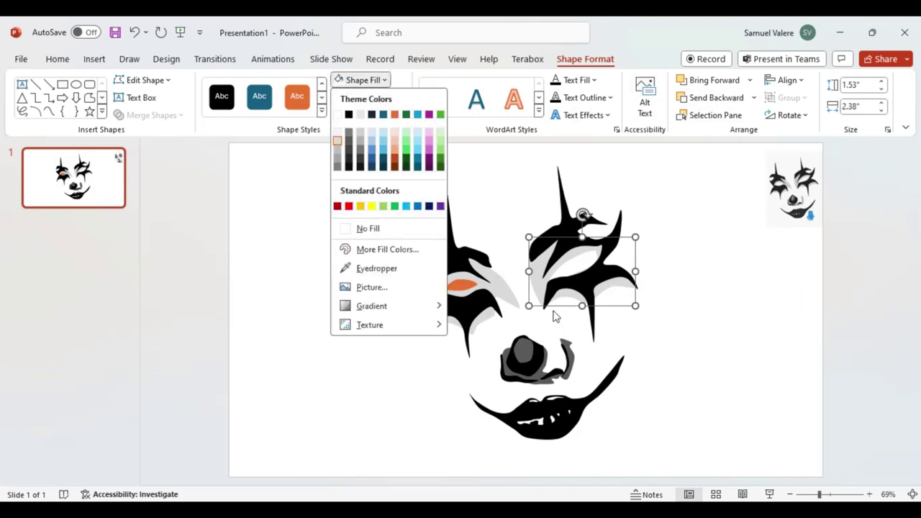
pyautogui.click(570, 353)
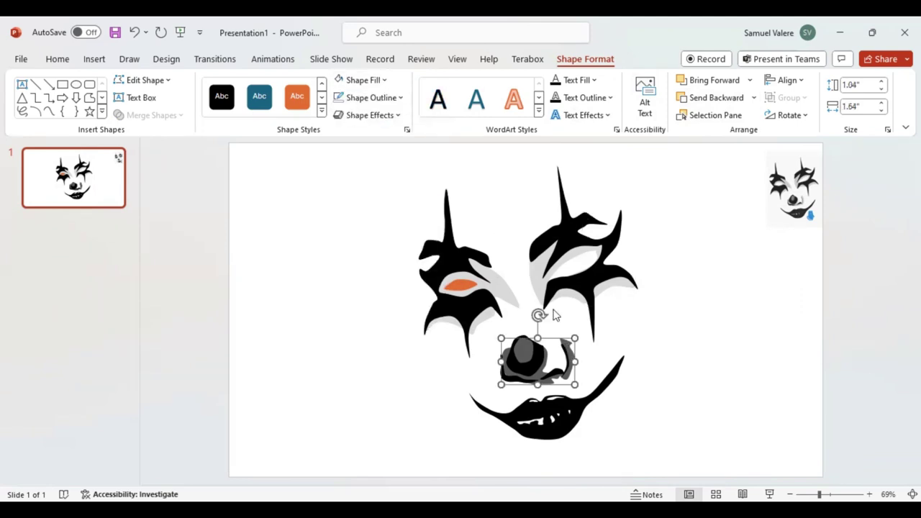
pyautogui.click(385, 81)
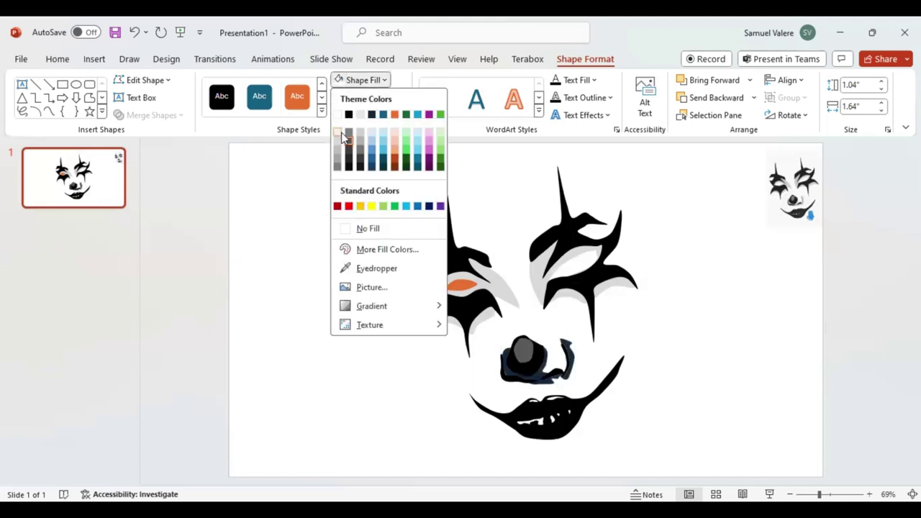
pyautogui.click(343, 141)
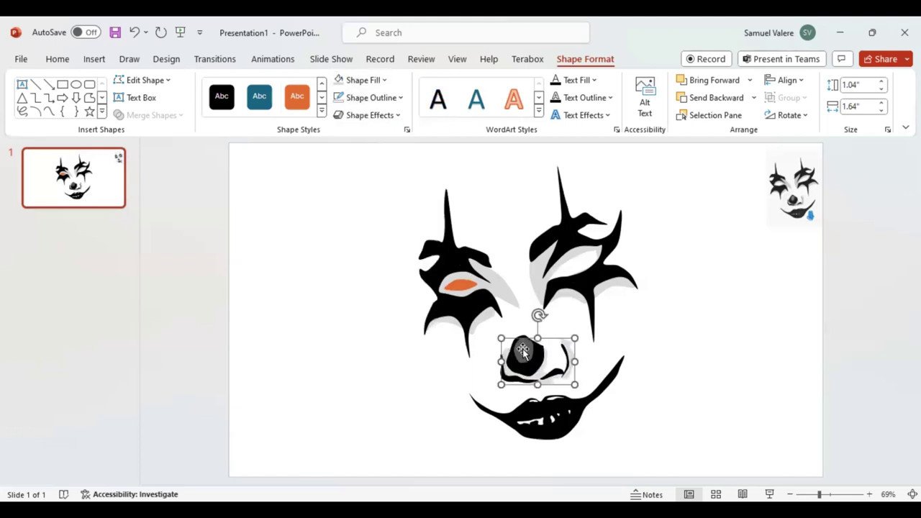
# Fill the small highlight shape on the nose white
pyautogui.click(524, 353)
pyautogui.click(343, 82)
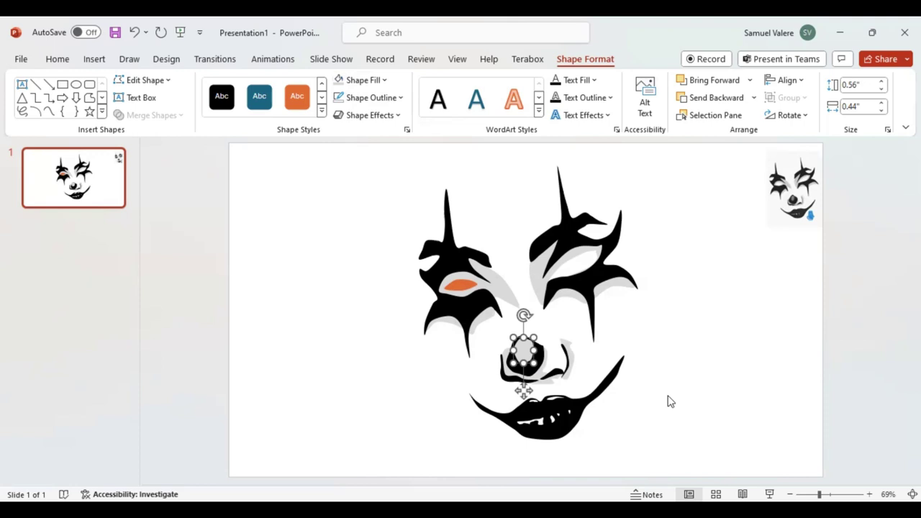
pyautogui.click(690, 352)
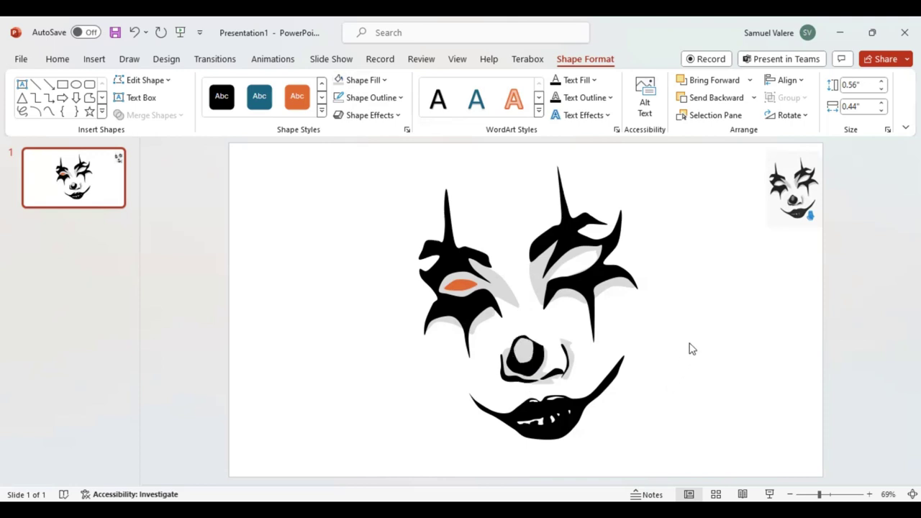
pyautogui.click(455, 284)
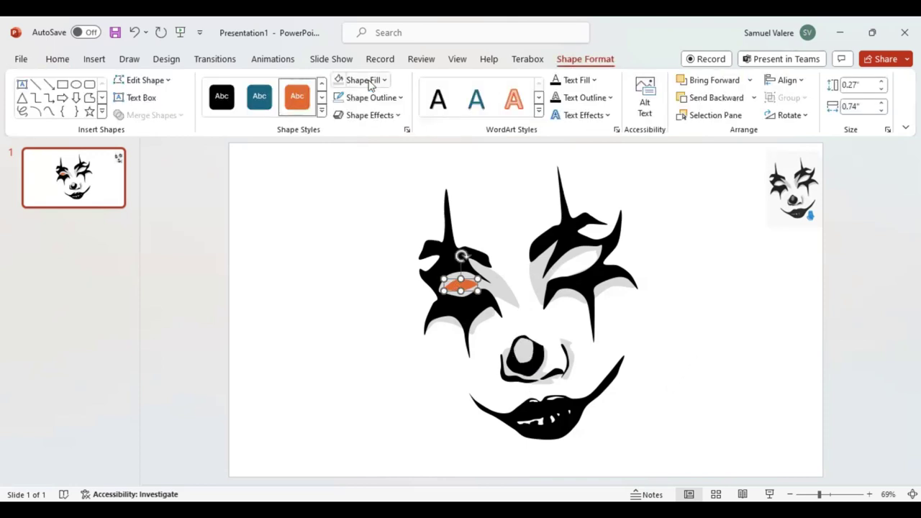